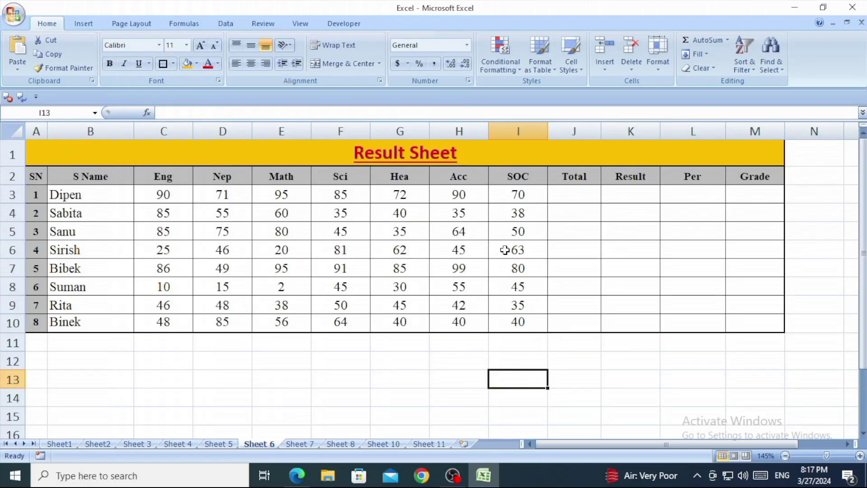
Look over the Result Sheet: student names, subject marks, and the Total, Result, Per and Grade headers.
left_click(256, 377)
left_click(385, 154)
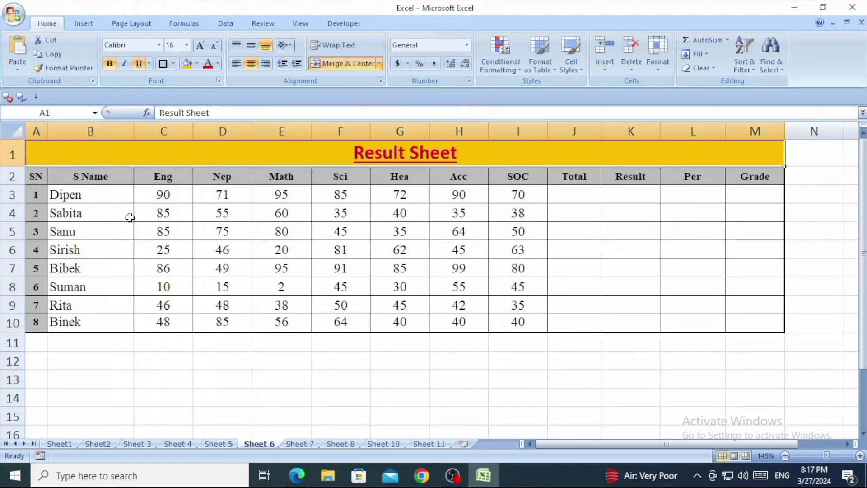
left_click(120, 207)
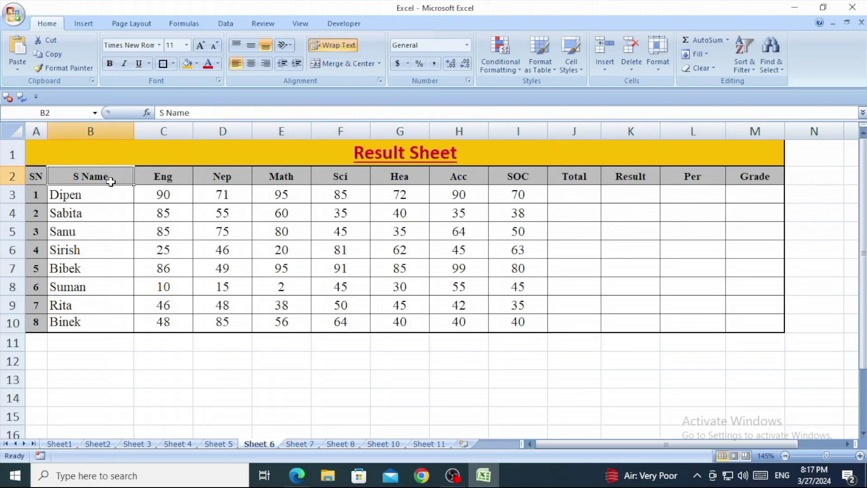
left_click_drag(109, 176, 96, 325)
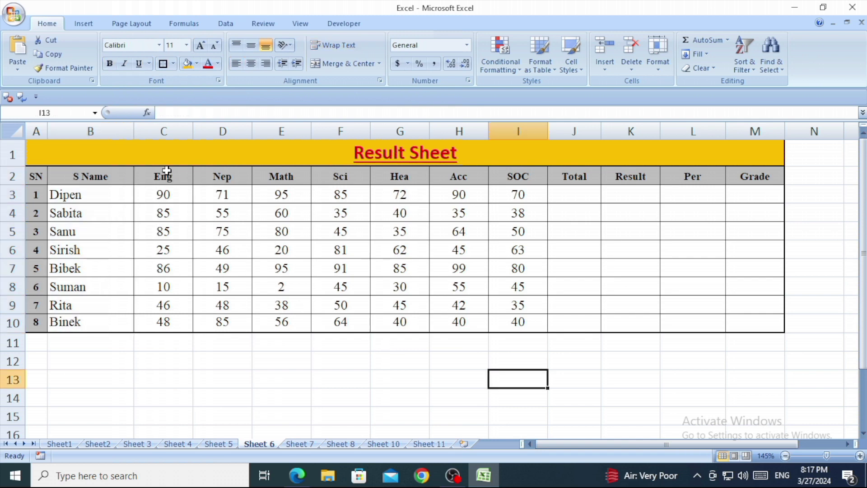
left_click_drag(163, 176, 498, 313)
left_click(503, 319)
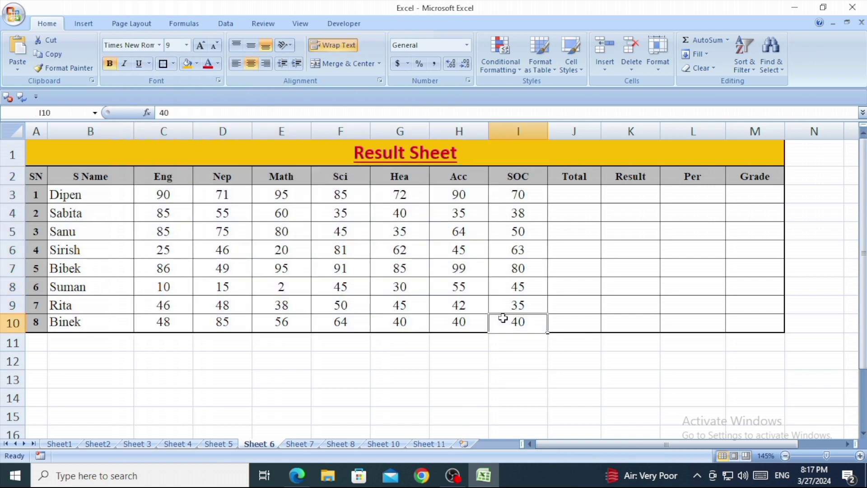
left_click(573, 397)
left_click(586, 174)
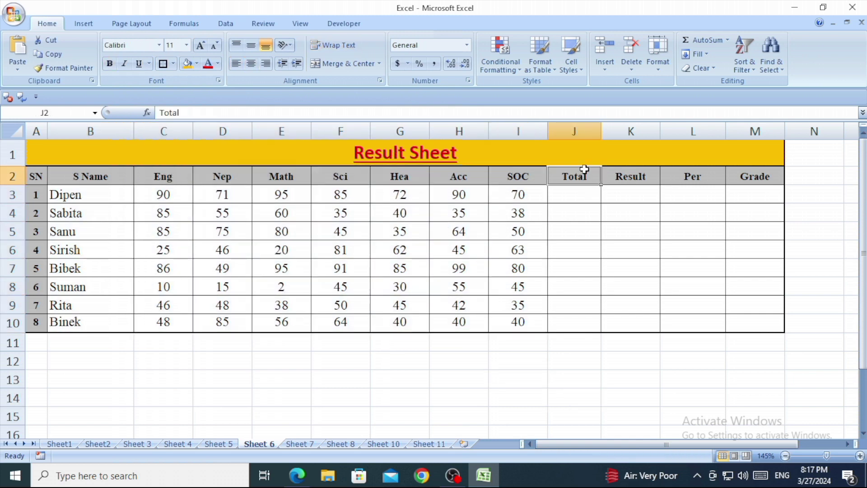
left_click(629, 172)
left_click(688, 176)
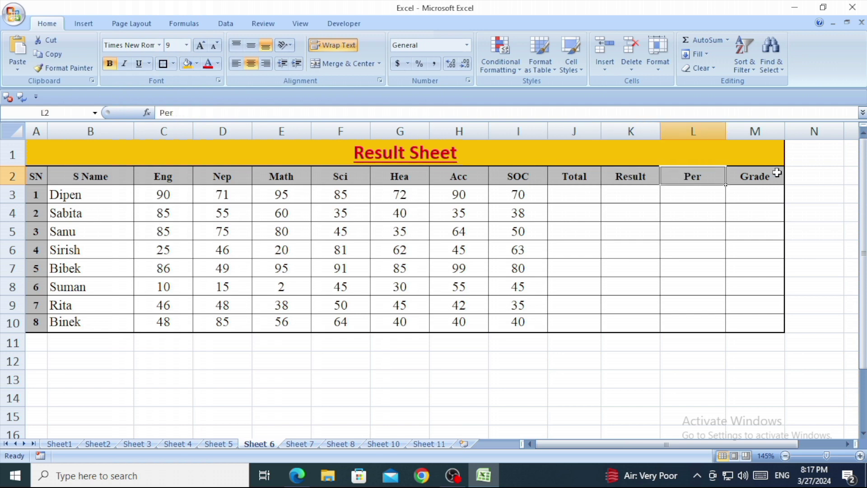
left_click(758, 181)
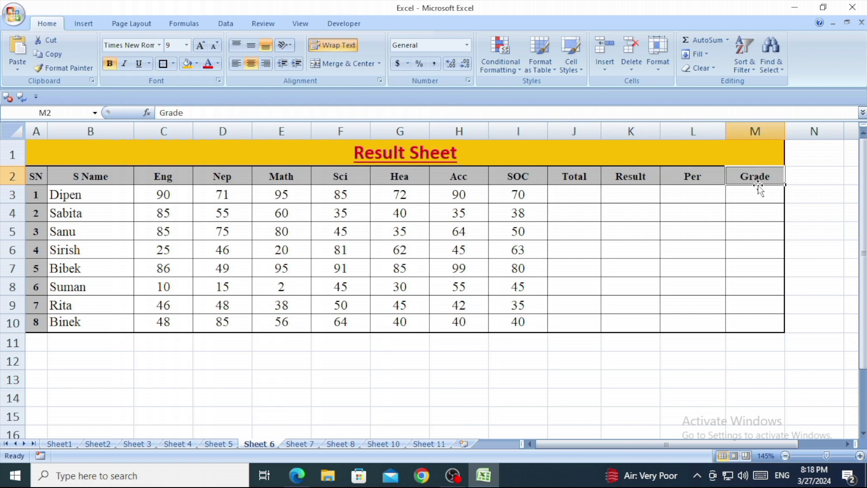
left_click(576, 357)
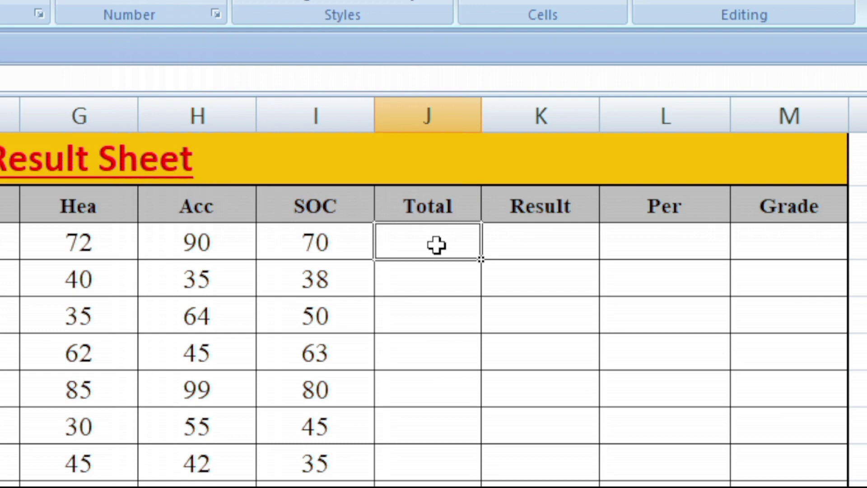
Enter =SUM(C3:I3) in J3 so the first student's total shows 573.
type("=")
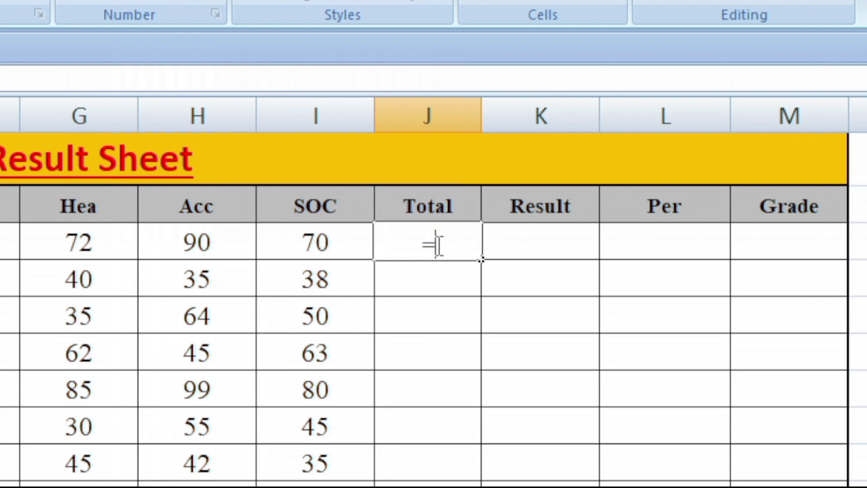
type("d")
key("BackSpace")
type("s")
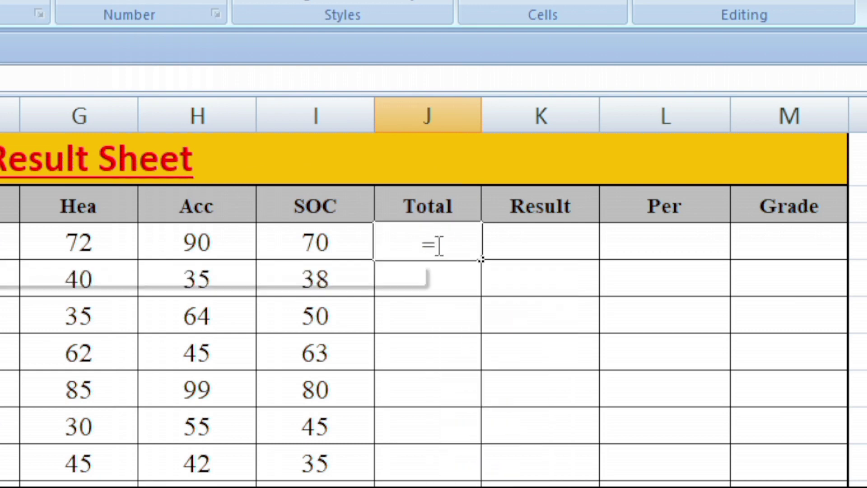
type("um(")
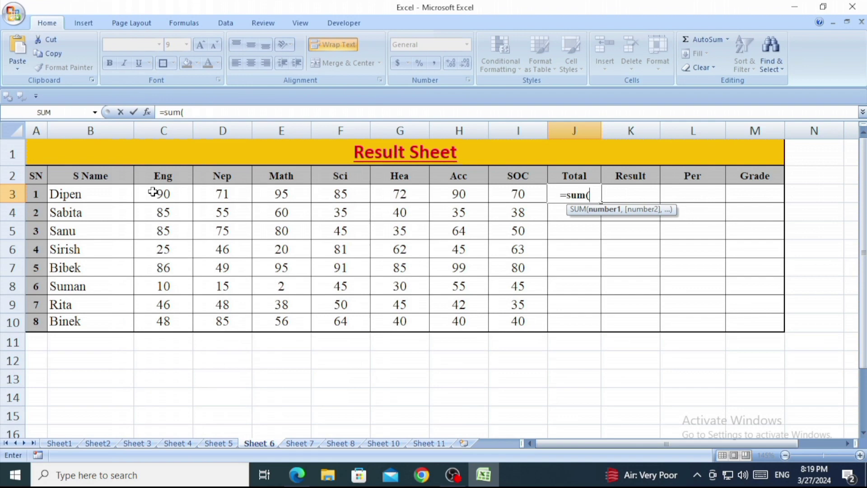
mouse_move(153, 192)
left_mouse_down()
mouse_move(310, 195)
mouse_move(422, 213)
mouse_move(484, 198)
mouse_move(521, 201)
mouse_move(519, 193)
left_mouse_up()
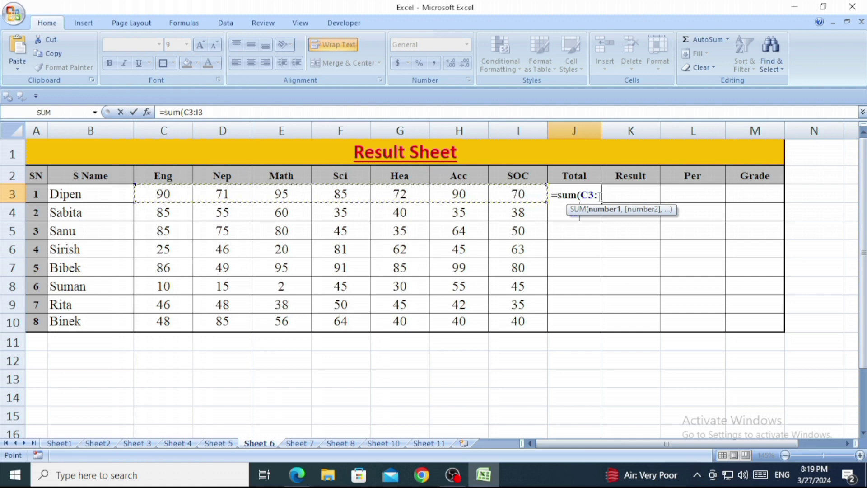
type(")")
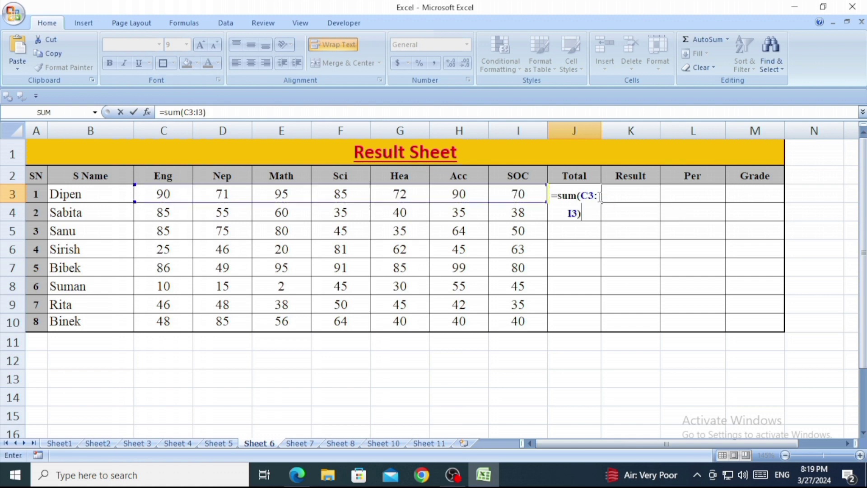
key("Return")
left_click(587, 195)
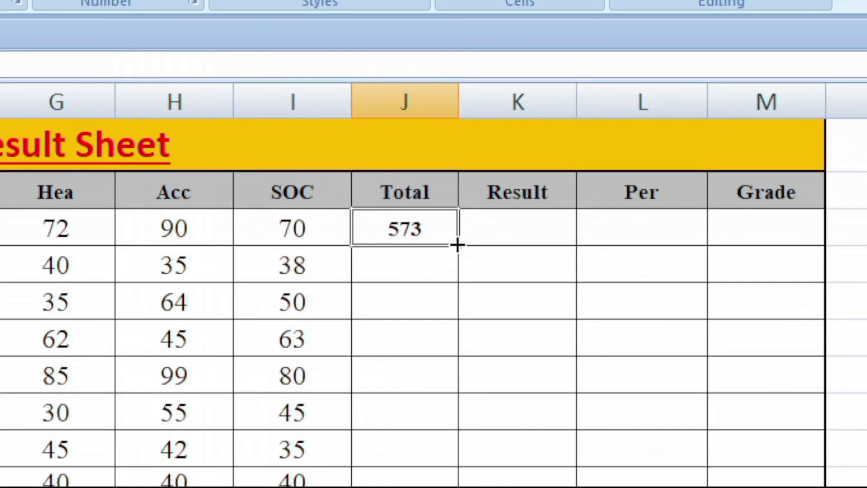
Copy the J3 SUM formula down column J, giving totals 348, 434, 342, 585, 202, 304 and 373.
double_click(457, 244)
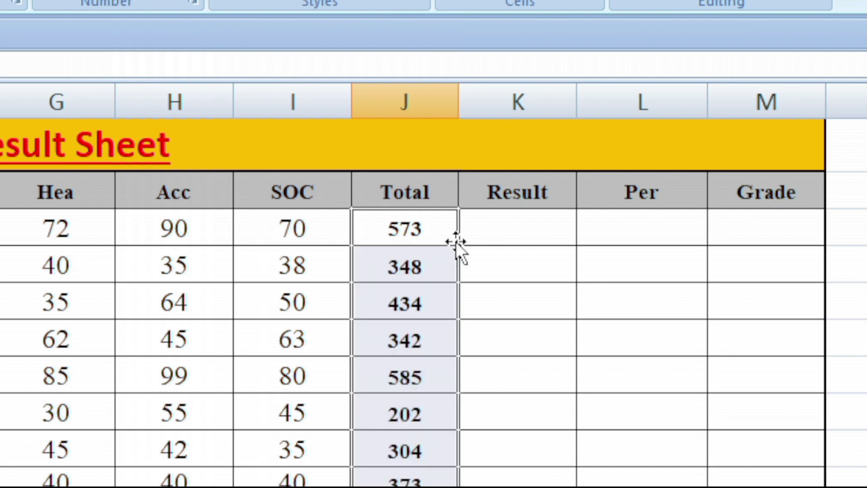
left_click(429, 263)
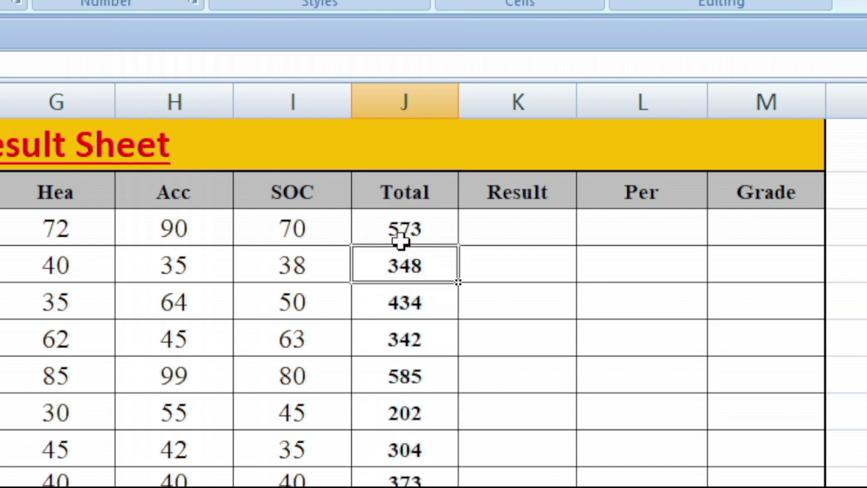
left_click(407, 222)
left_click(500, 228)
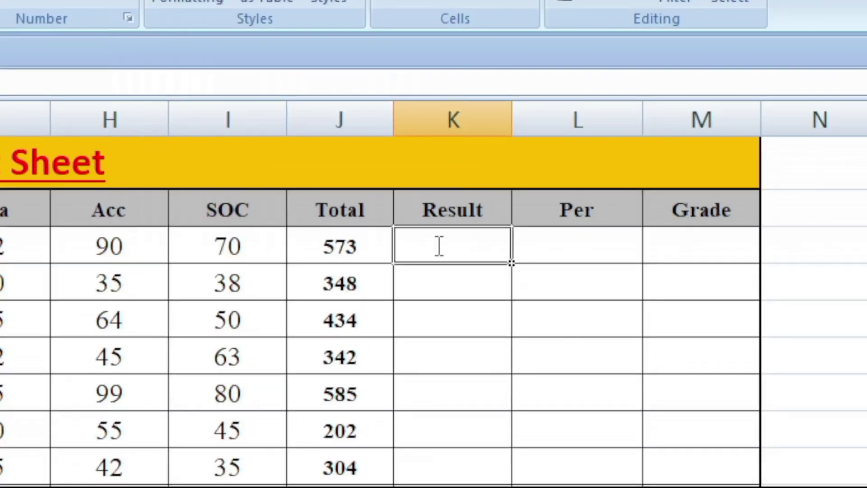
Start =IF(AND( in K3 with the C3, D3, E3 and F3 marks each >=32.
type("=")
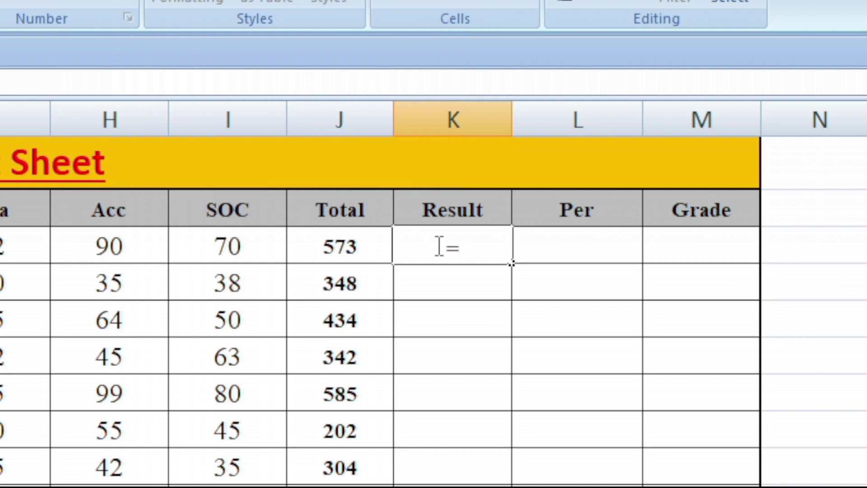
type("if")
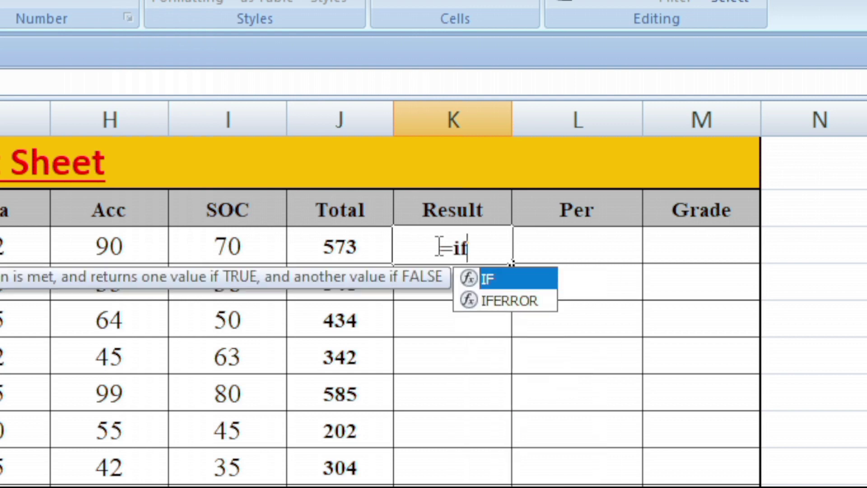
type("(a")
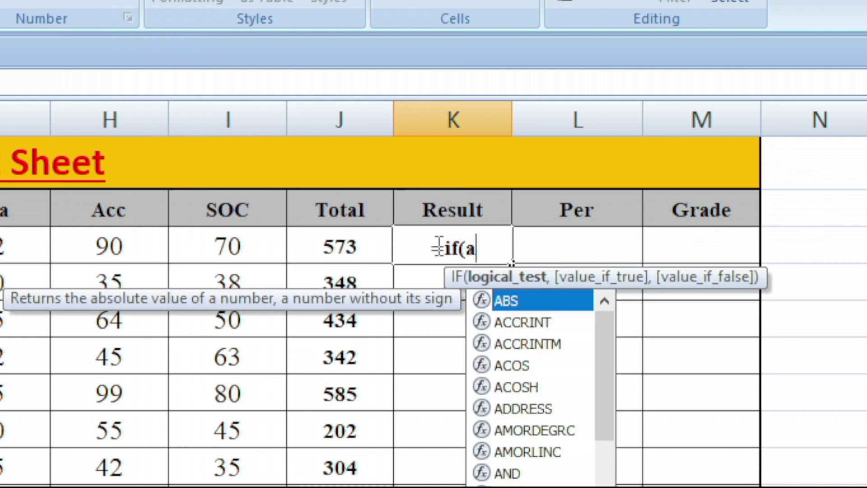
type("nd")
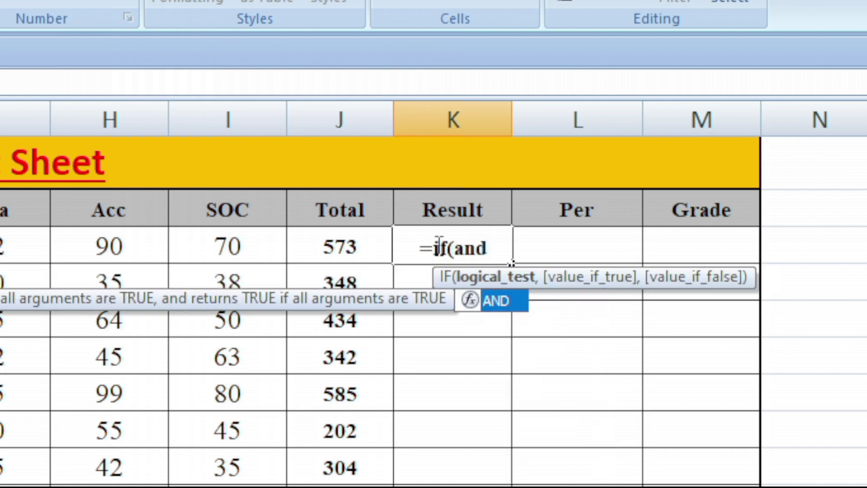
type("(")
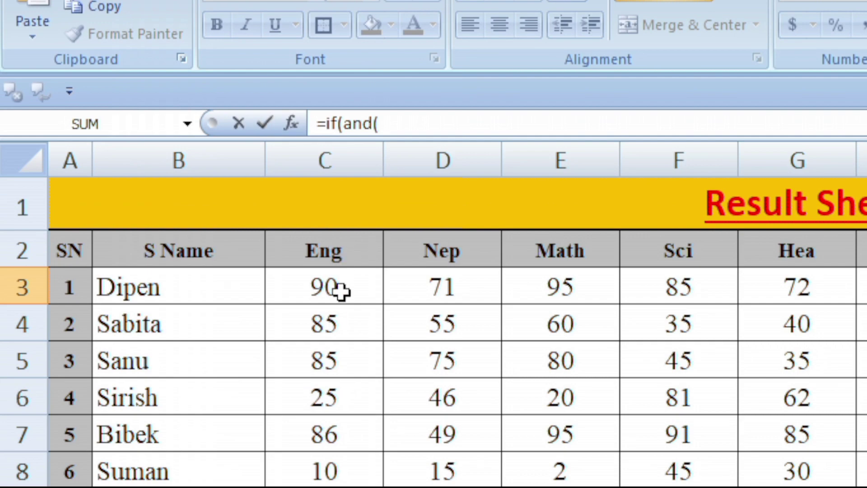
left_click(339, 291)
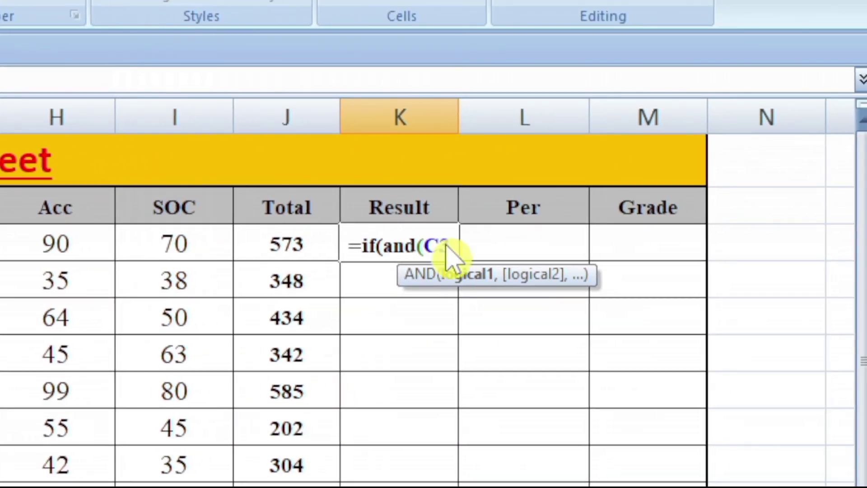
type(">=")
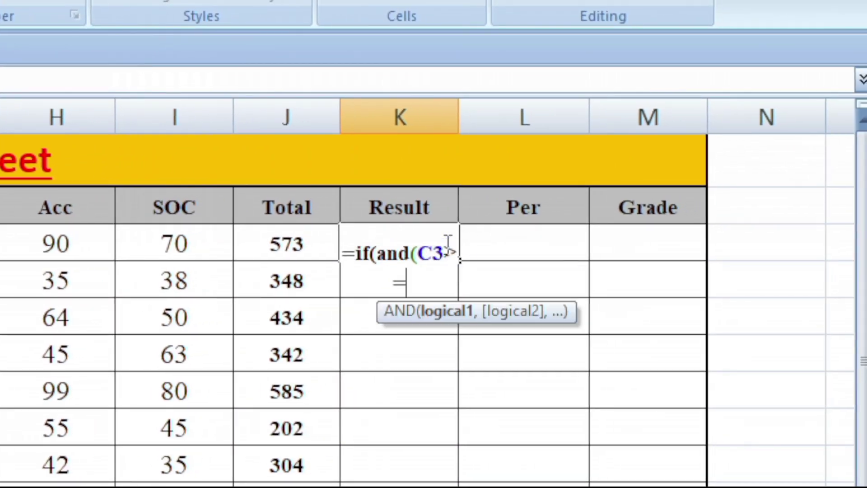
type("32")
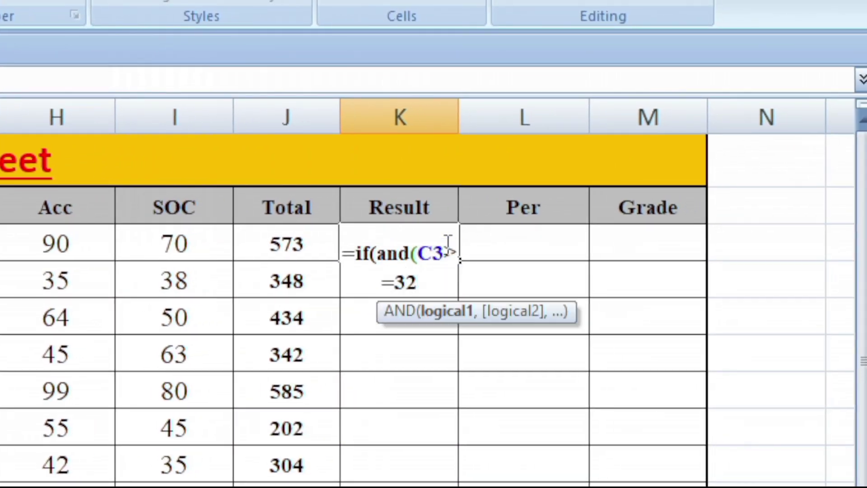
type(",")
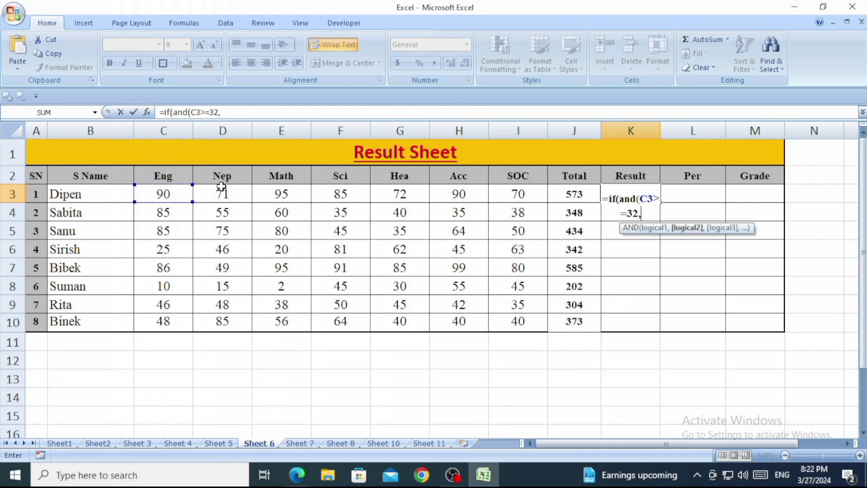
left_click(223, 193)
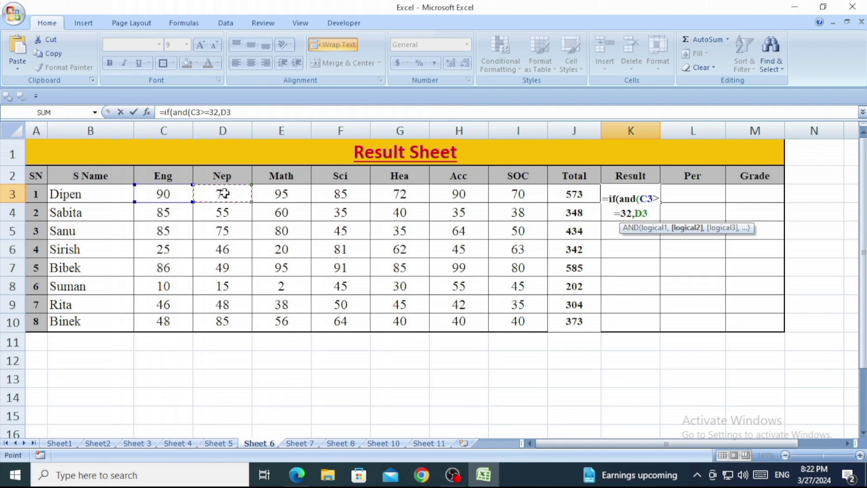
type(">=")
type("32")
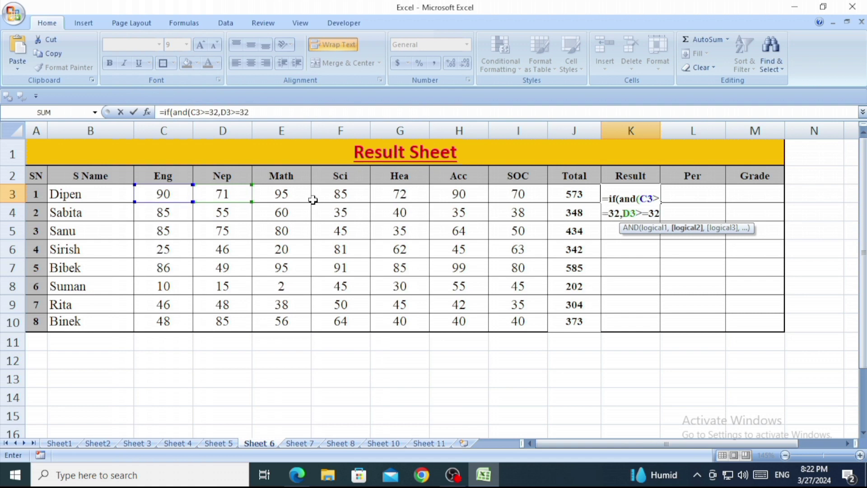
type(",")
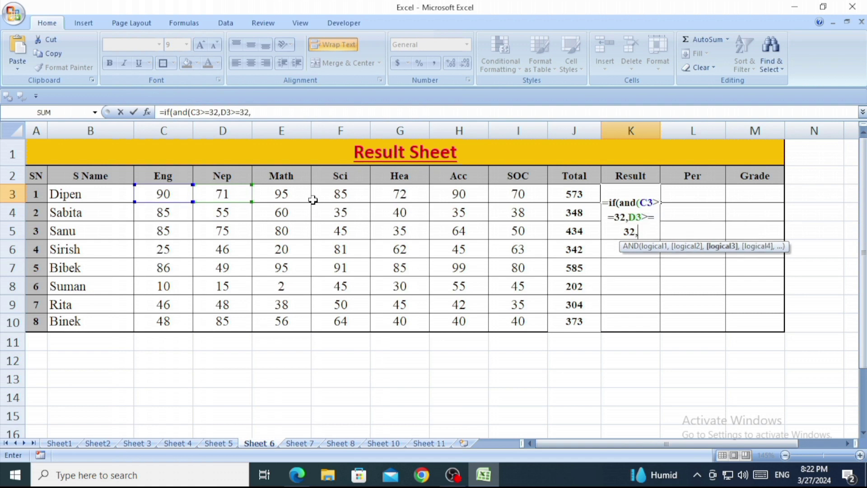
left_click(288, 197)
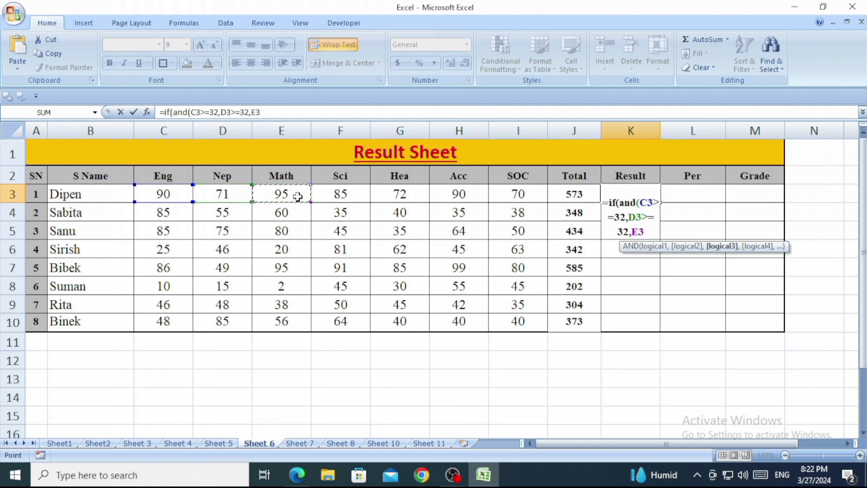
type(">=")
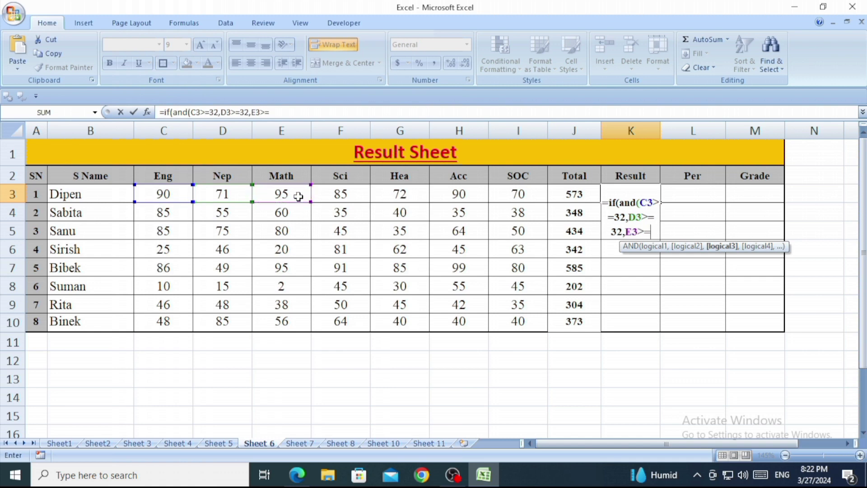
type("32")
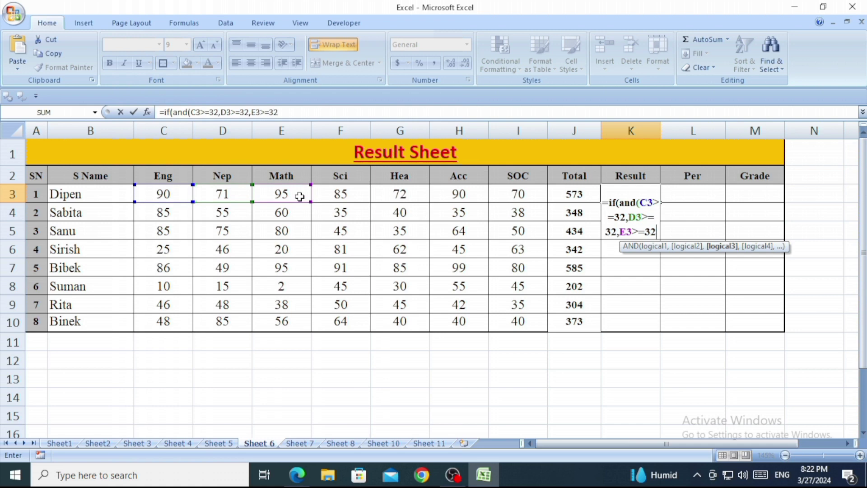
type(",")
left_click(333, 194)
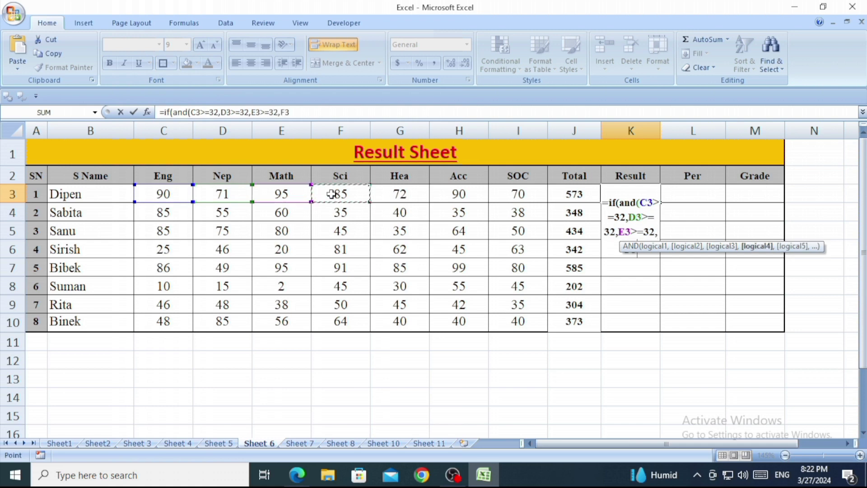
type(">")
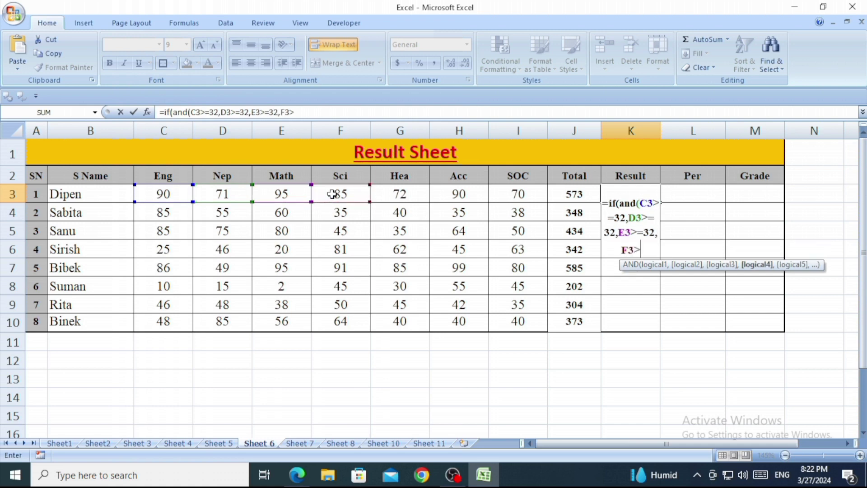
type("=32")
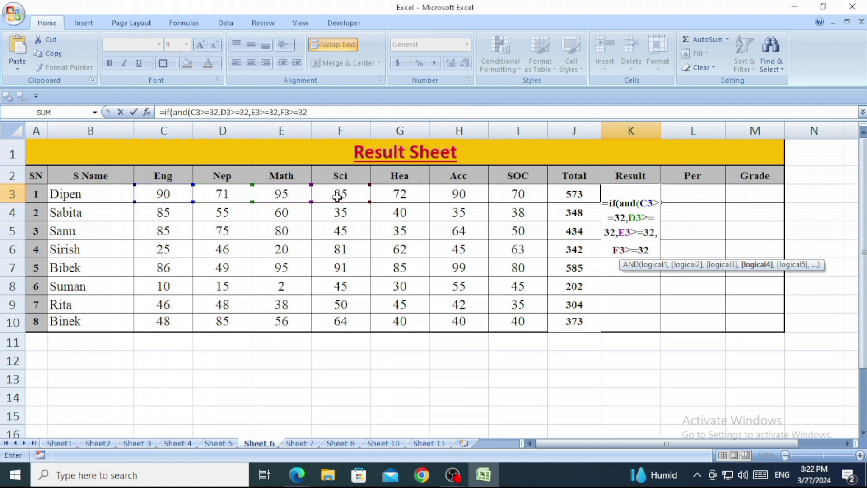
type(",")
Add G3, H3 and I3 >=32 conditions with "Pass","Fail" outcomes and enter the formula, showing Pass.
left_click(394, 193)
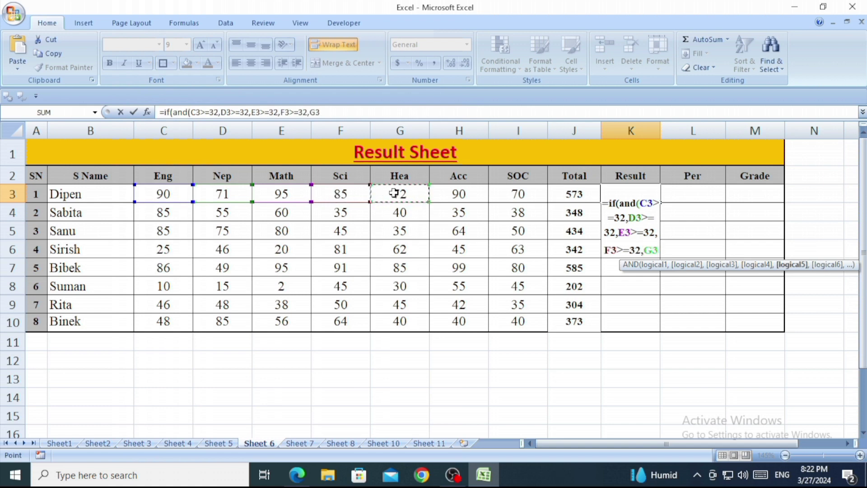
type(">=")
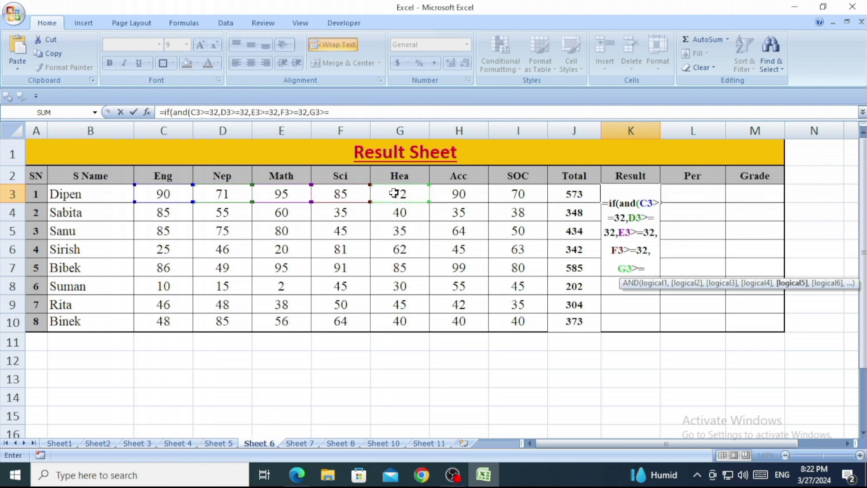
type("32,")
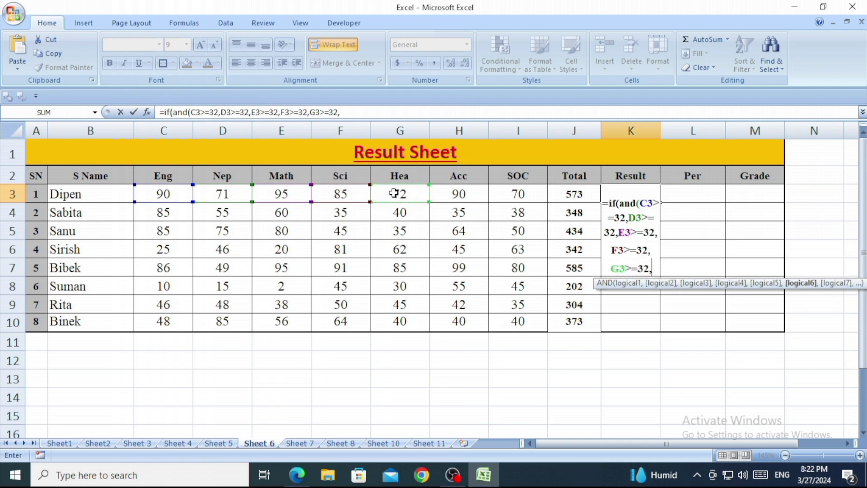
left_click(454, 194)
type(">")
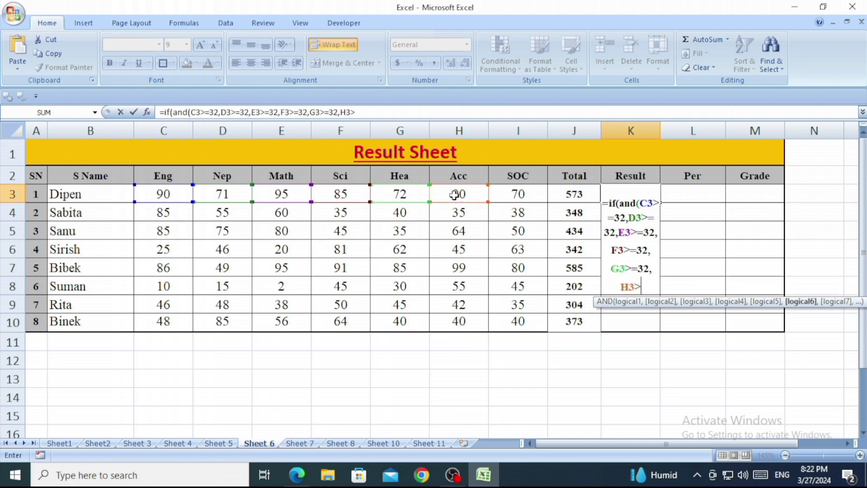
type("-")
key("BackSpace")
type("=32")
type(",")
left_click(502, 197)
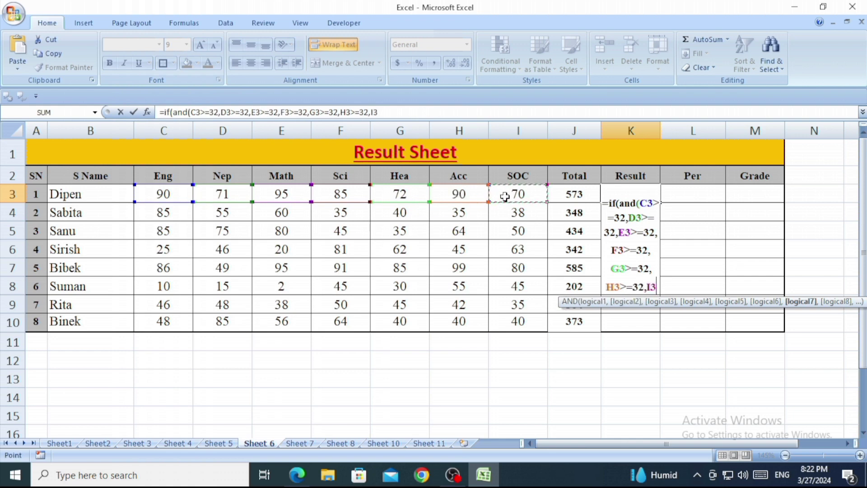
type(">")
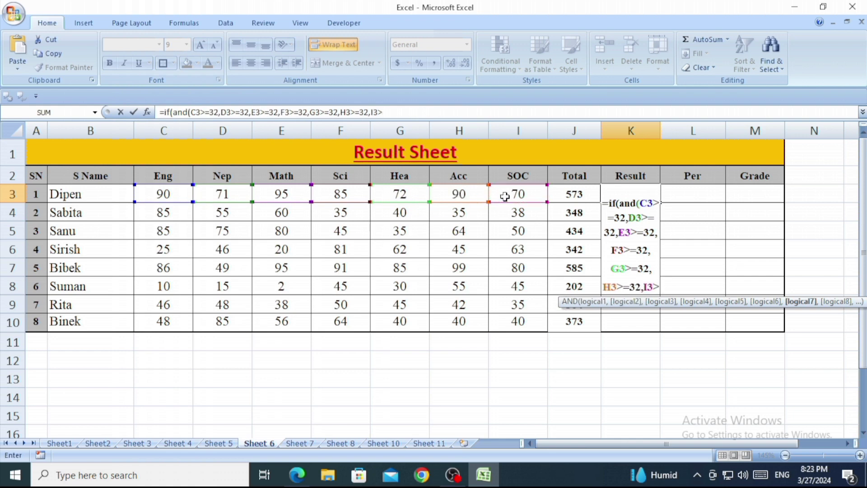
type("=32")
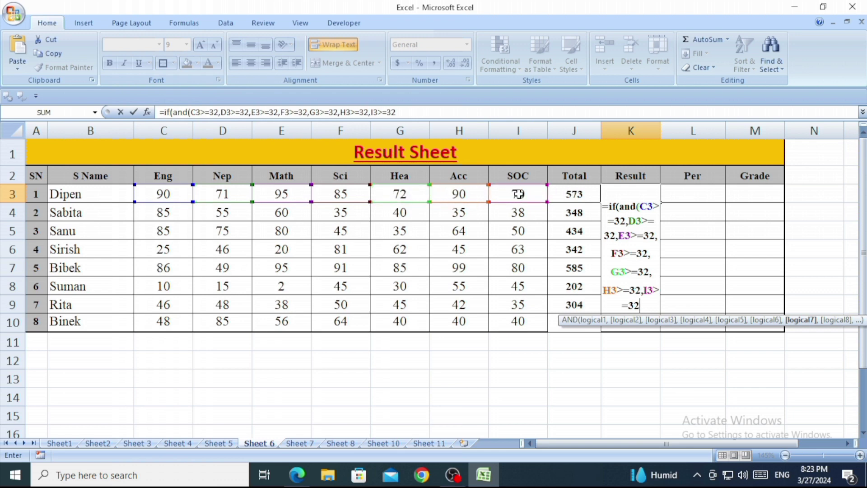
type(")")
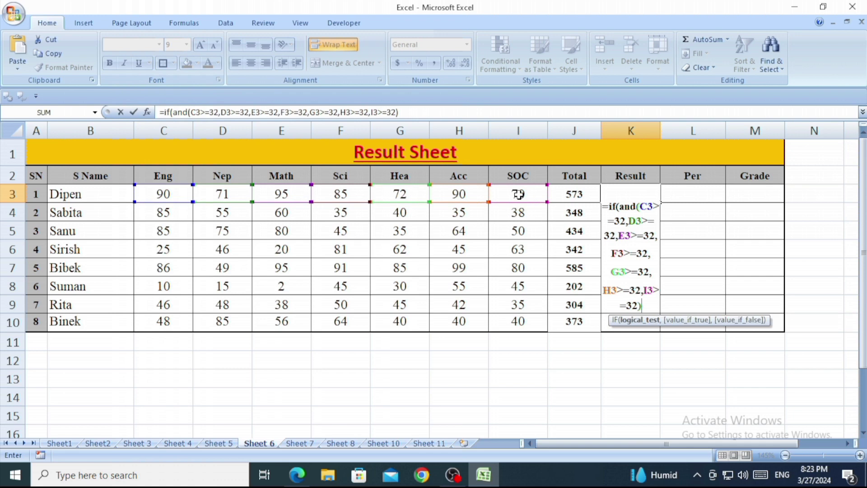
type(",")
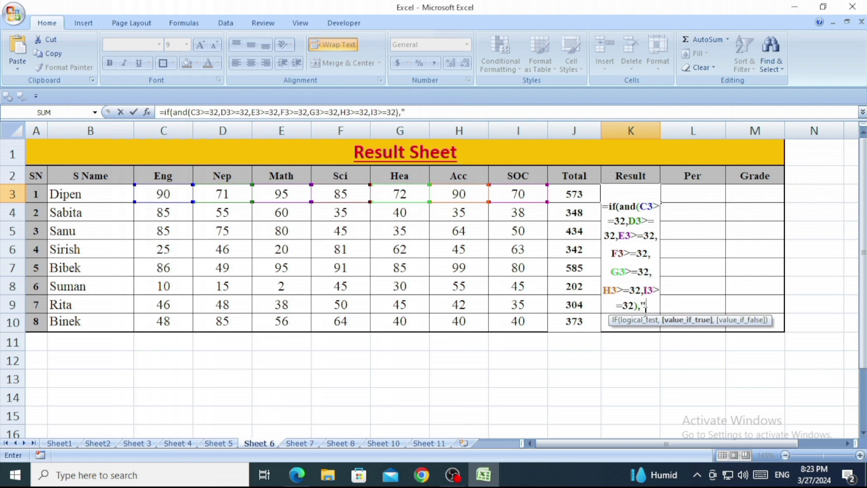
type("\"Pass\"")
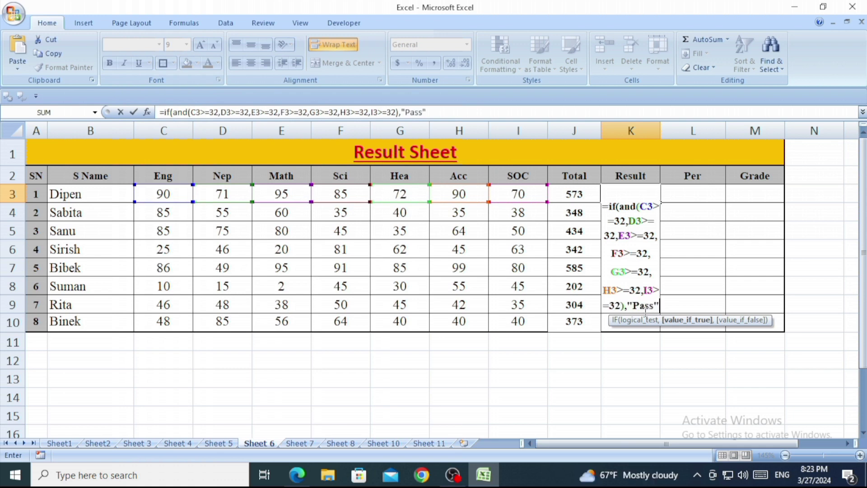
type(",")
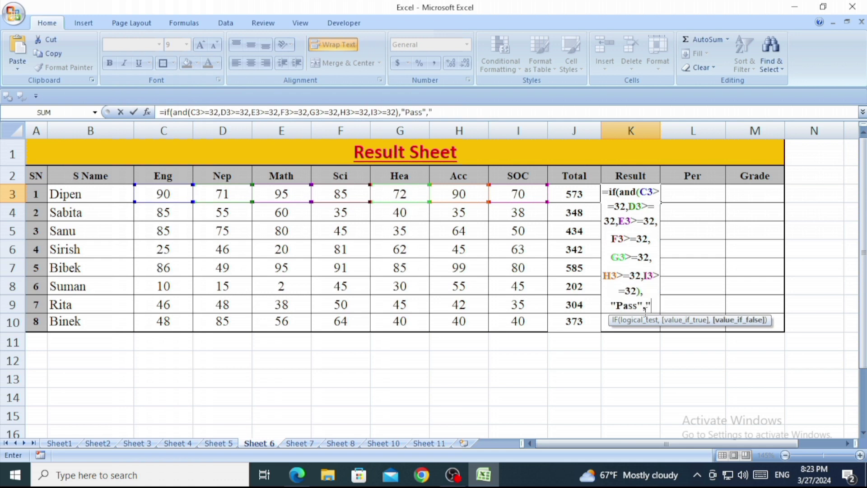
type("\"Fail")
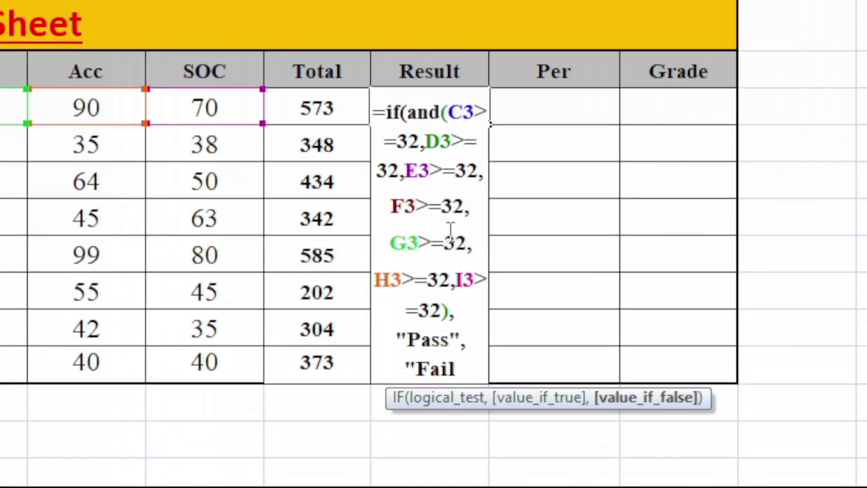
type("\"")
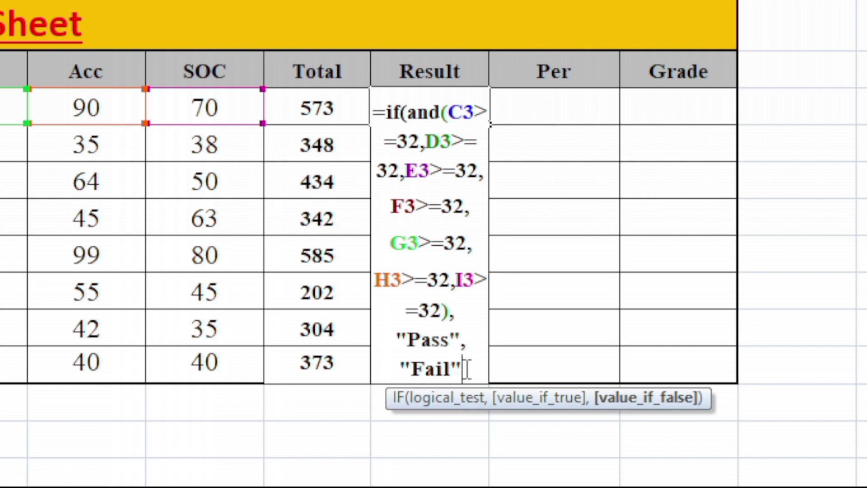
type(")")
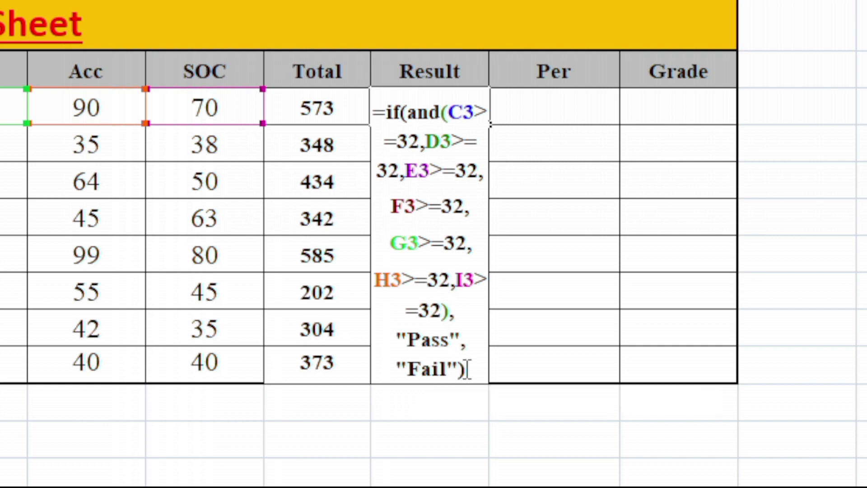
key("Return")
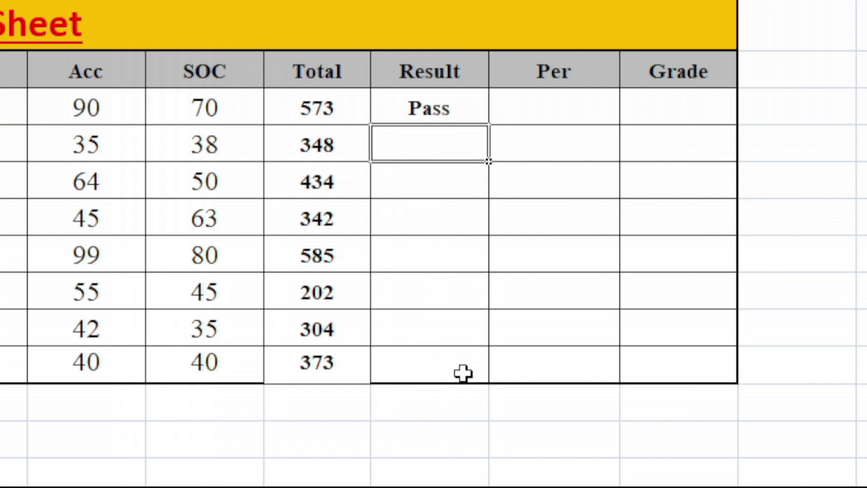
Fill the K3 Pass/Fail formula down to K10; the fourth and sixth students show Fail.
left_click(426, 106)
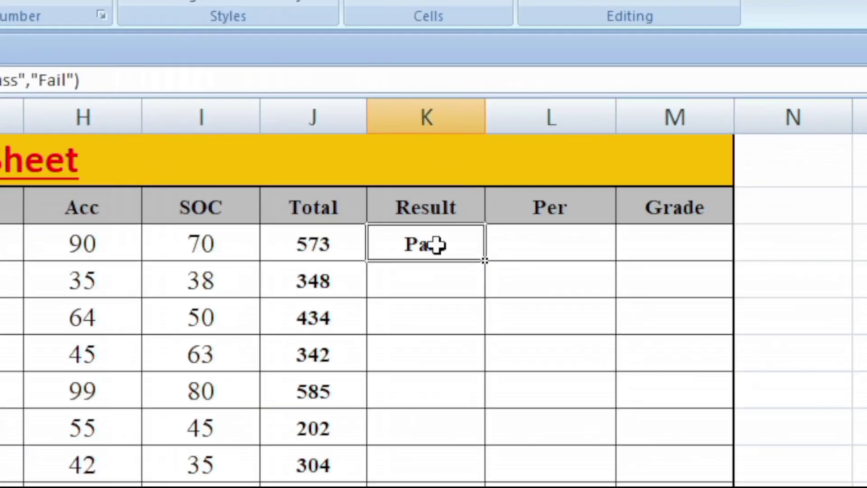
double_click(660, 202)
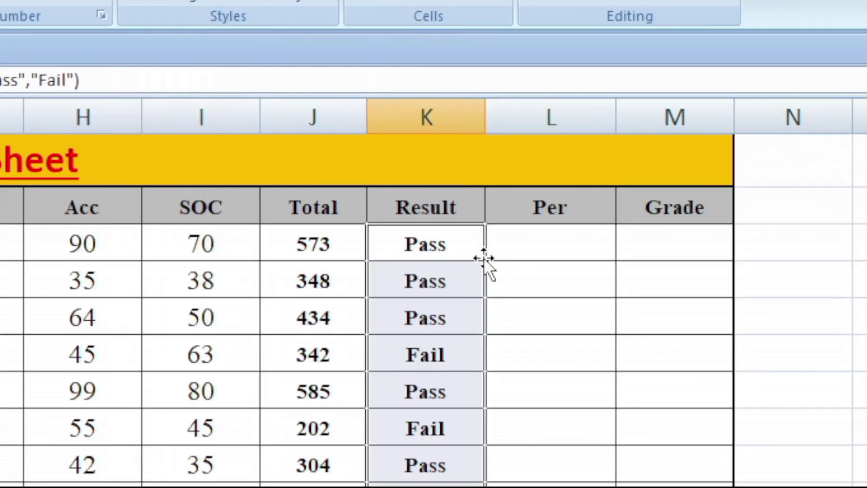
left_click(447, 300)
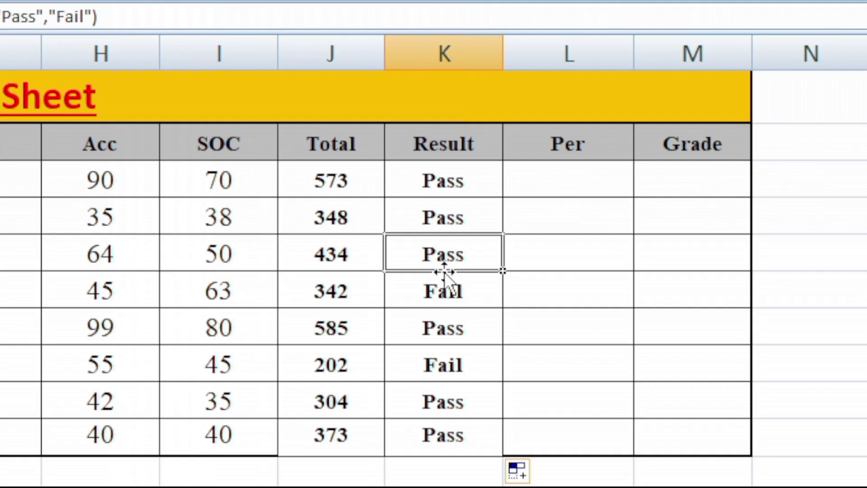
left_click(447, 290)
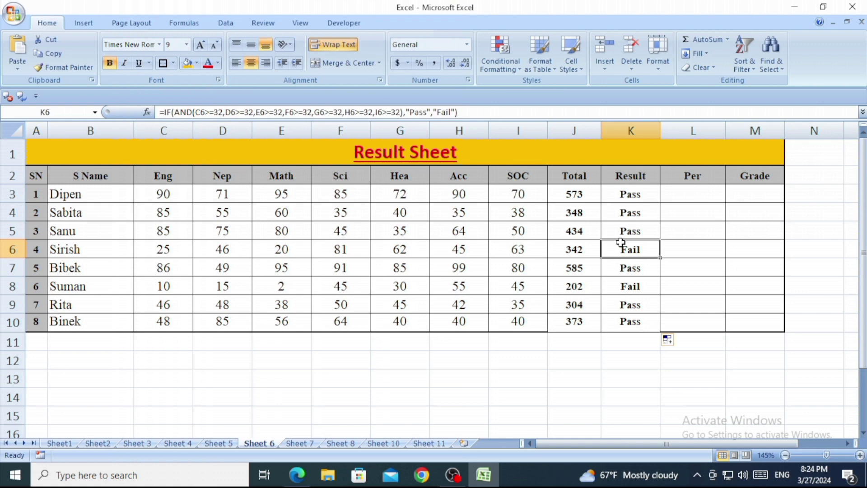
left_click(680, 194)
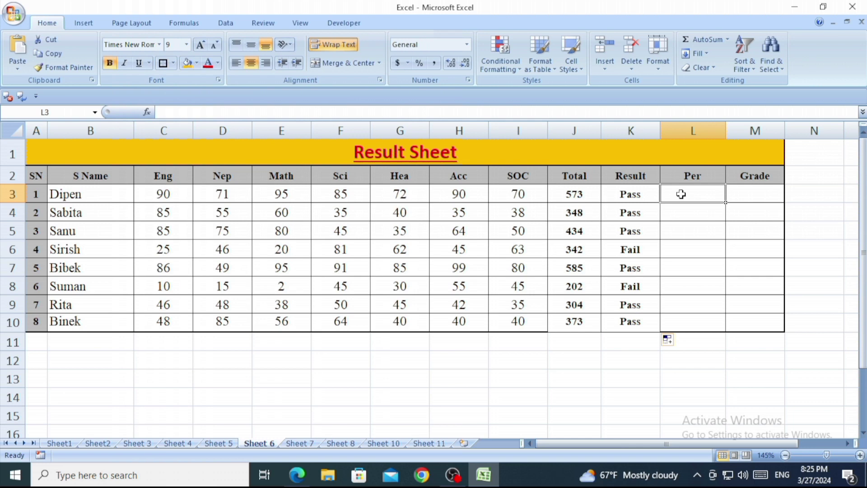
Enter =J3/7 in L3 and fill it down to L10, giving 81.8571429 through 53.2857143.
left_click(641, 193)
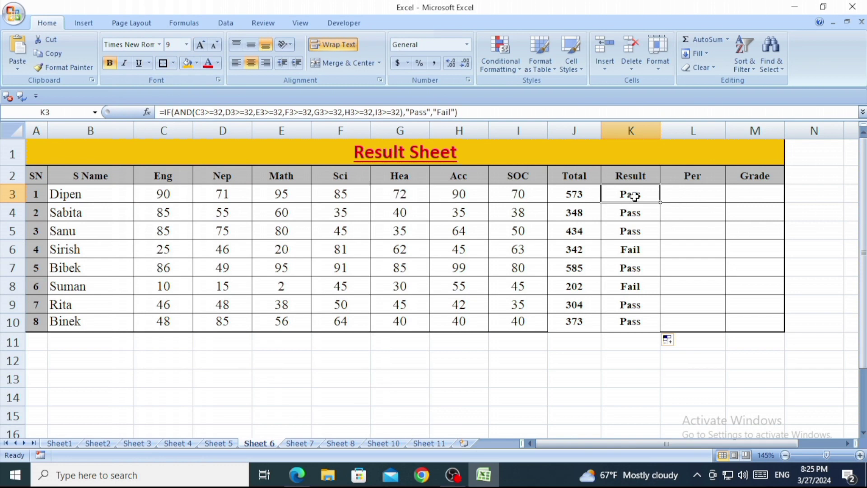
key("Right")
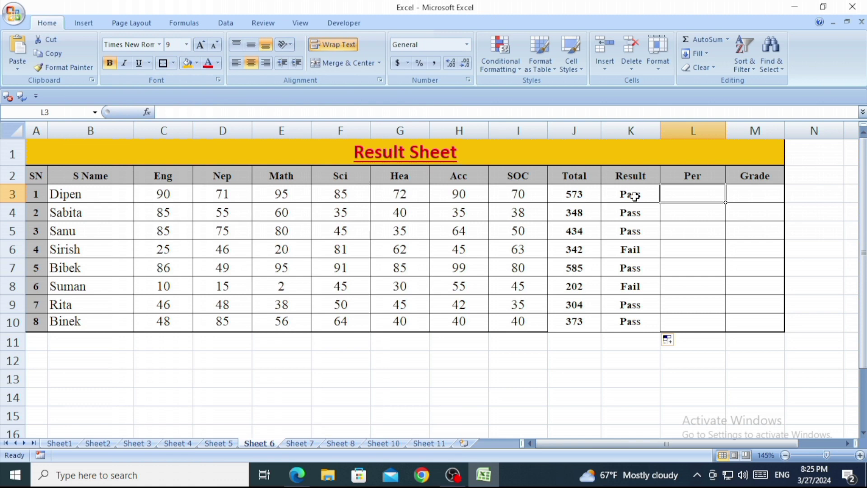
type("=")
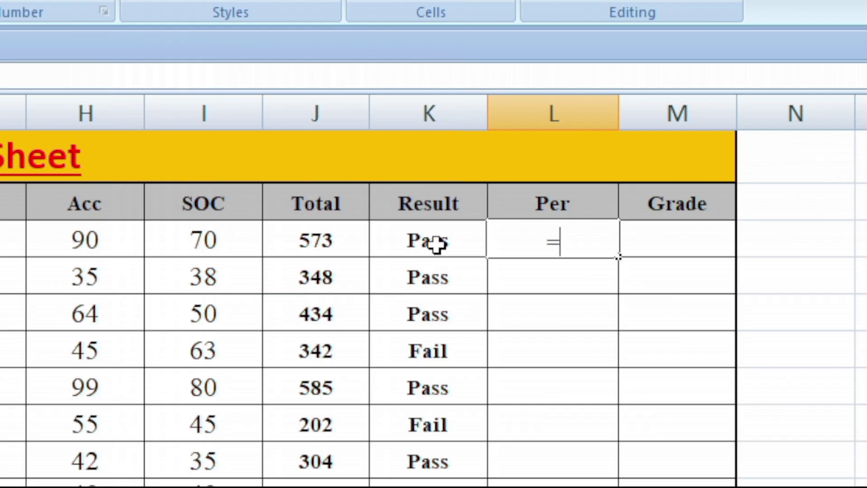
left_click(316, 241)
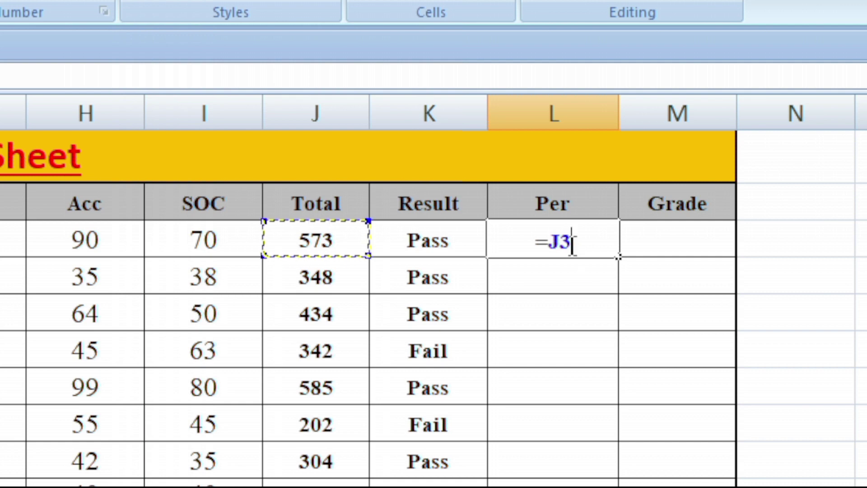
type("/")
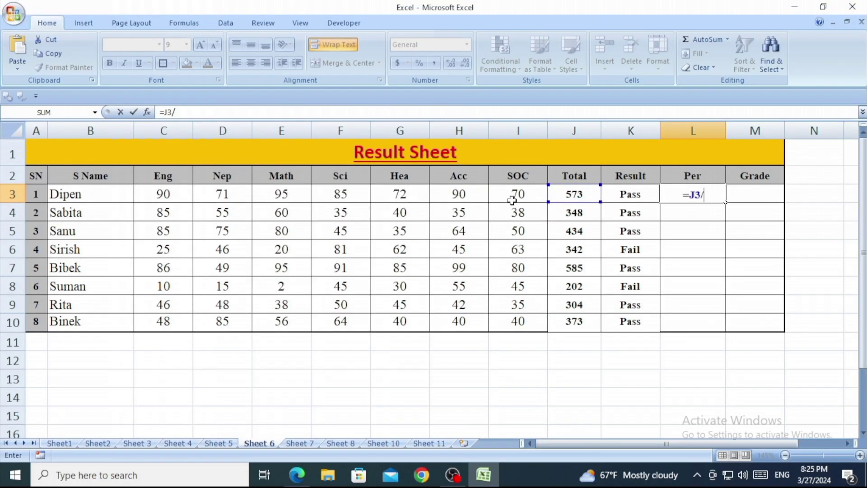
type("7")
key("Return")
left_click(707, 192)
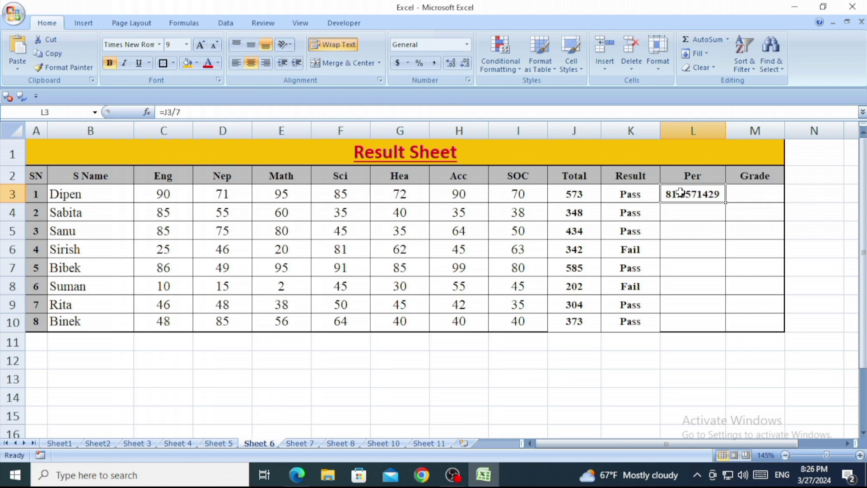
double_click(724, 202)
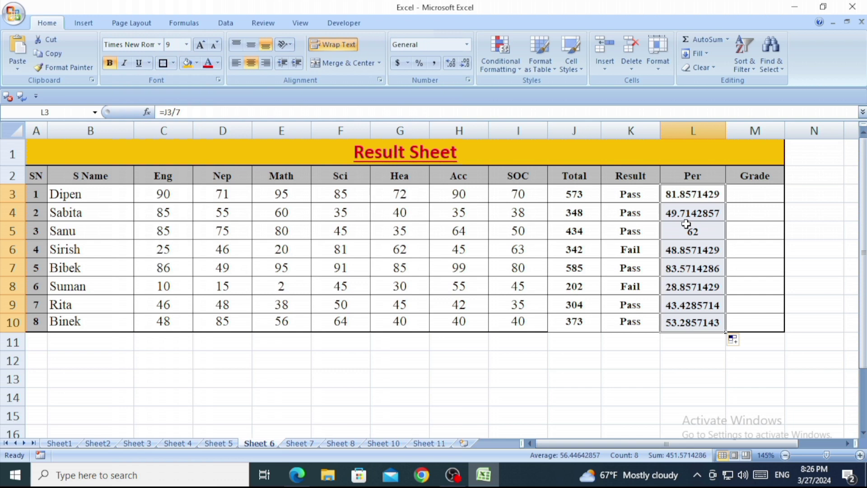
left_click(742, 193)
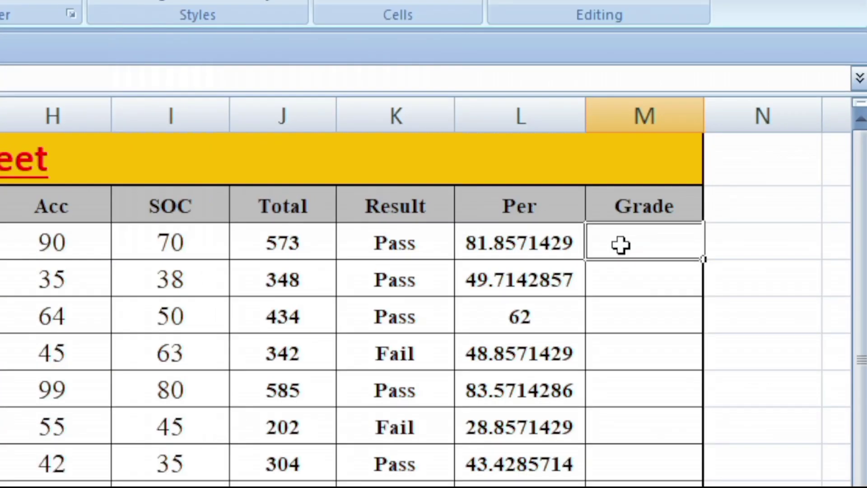
Begin the M3 grade formula with =IF(L3>=90,"A+", as the first tier.
type("=")
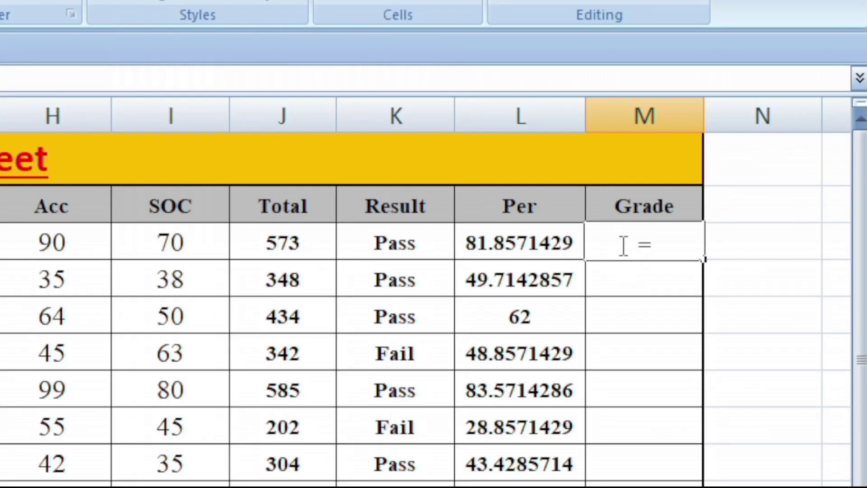
type("if")
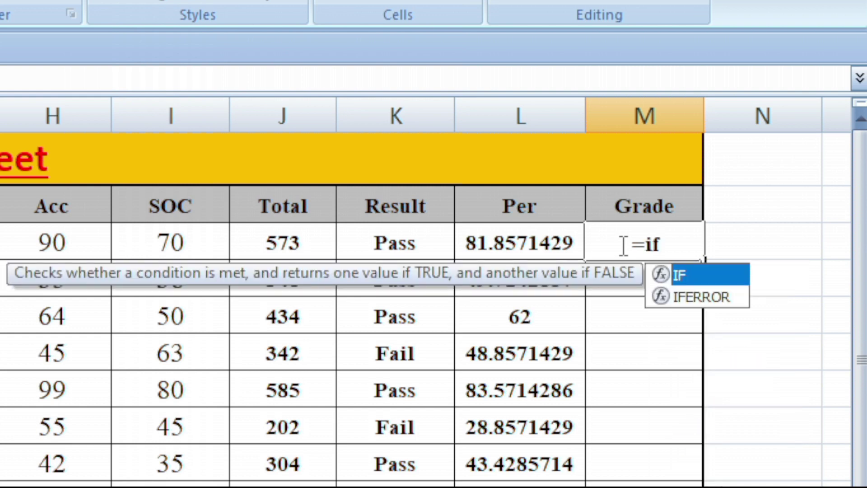
type("(")
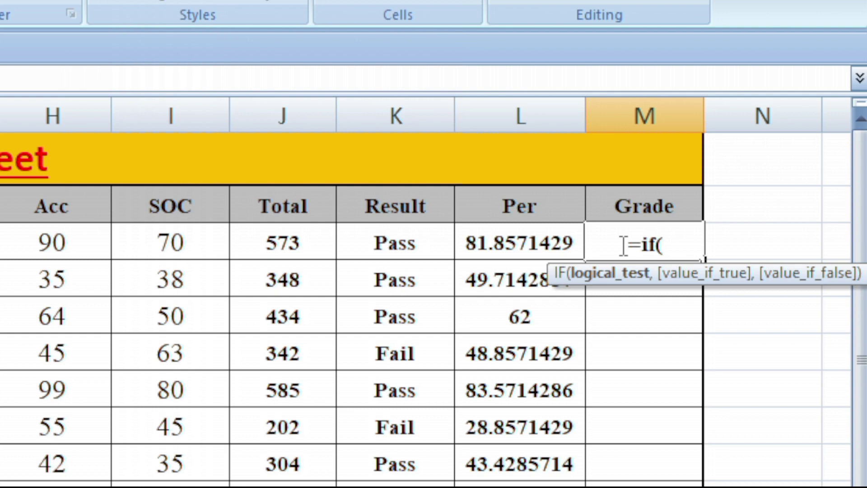
left_click(534, 248)
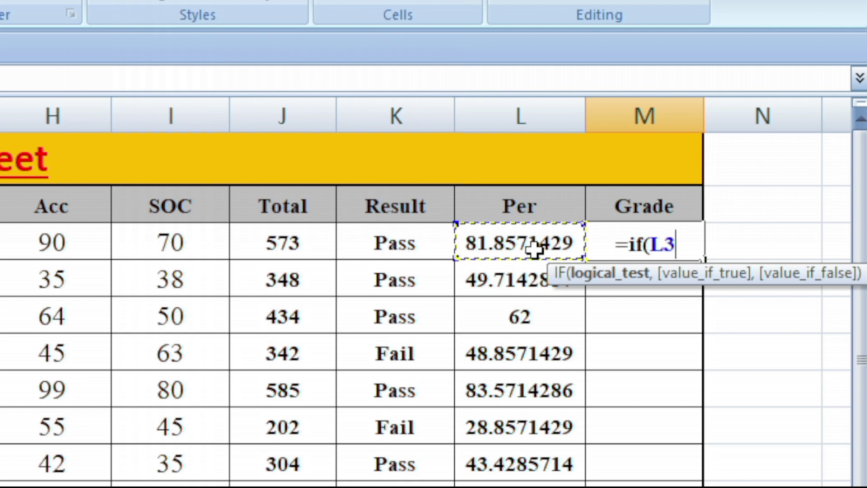
type(">")
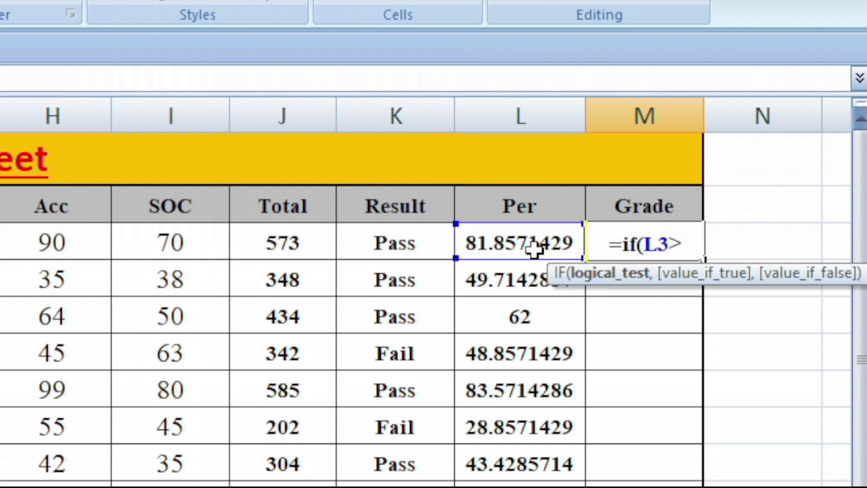
type("=")
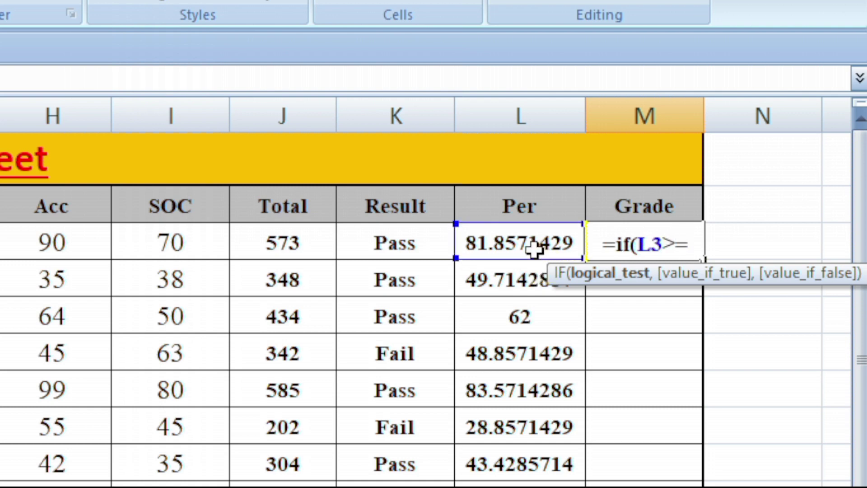
type("90")
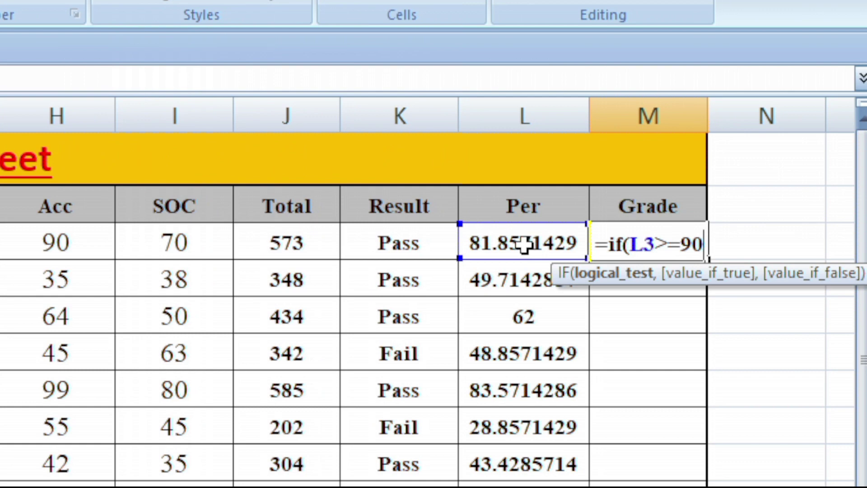
type(",")
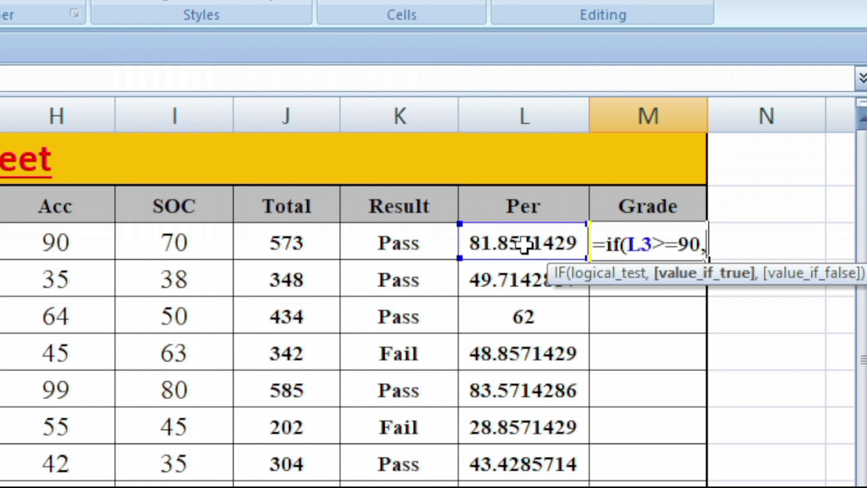
type("\"")
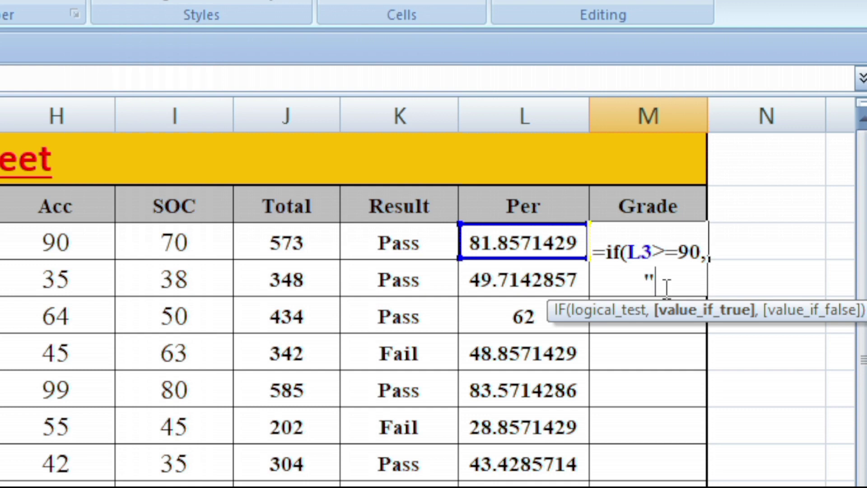
type("A")
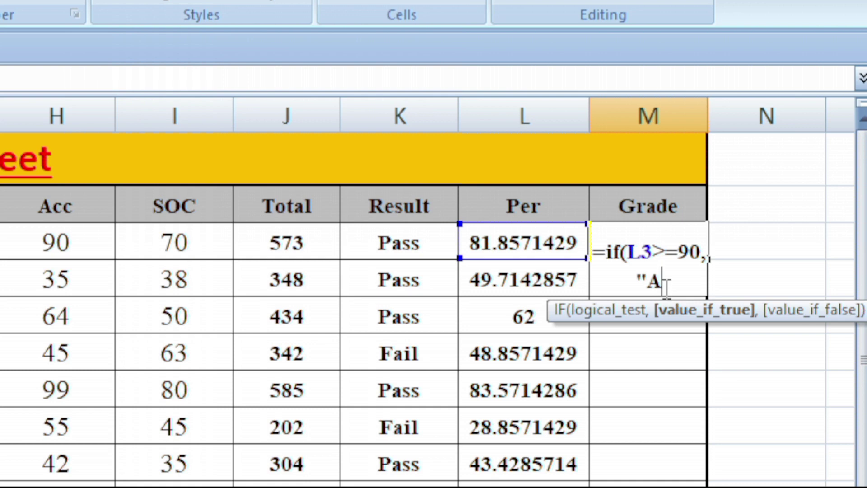
type("+")
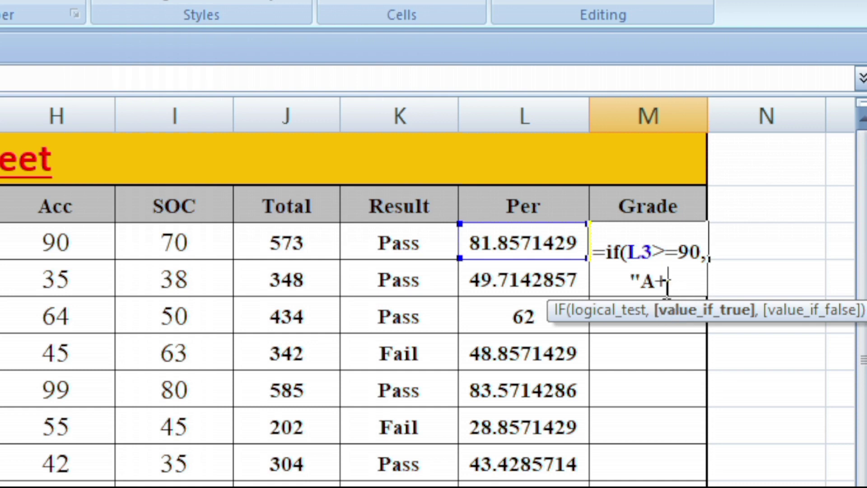
type("\"")
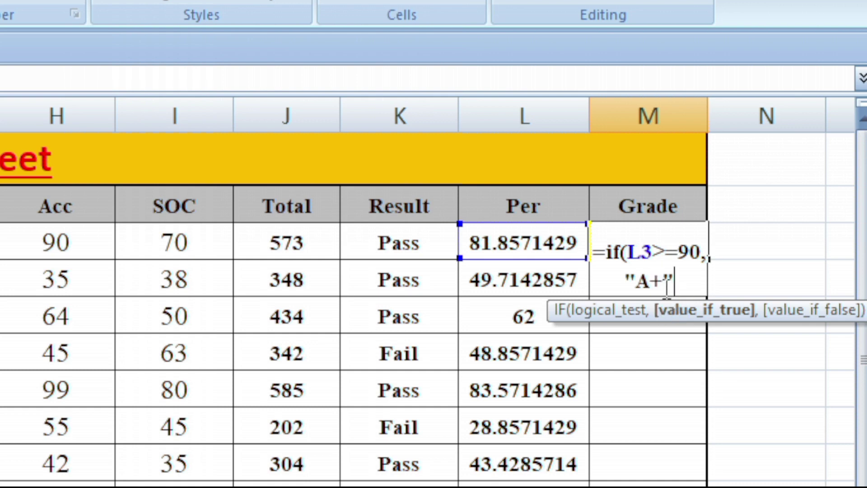
type(",")
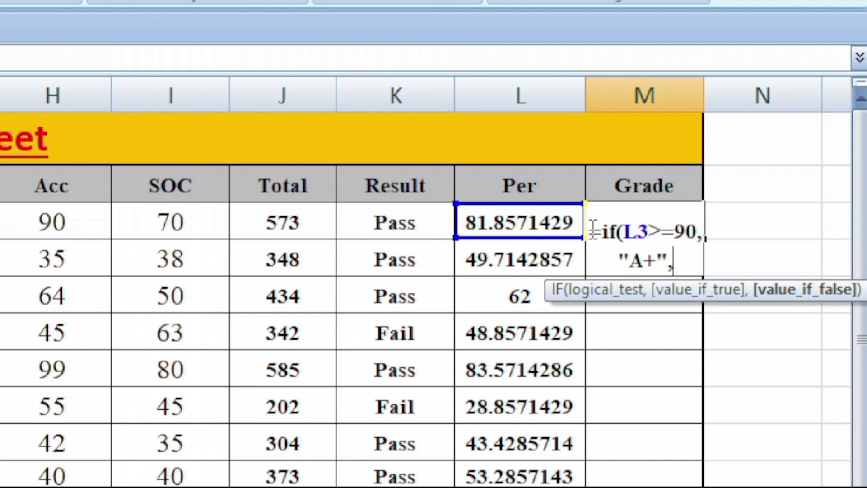
Add the nested IF(L3>=80,"A", tier and begin the next IF.
left_click(667, 233)
type("=")
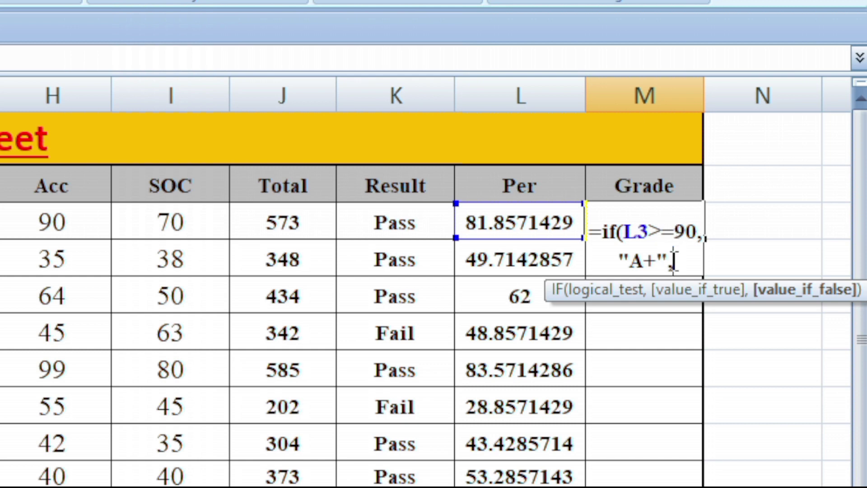
type("IF")
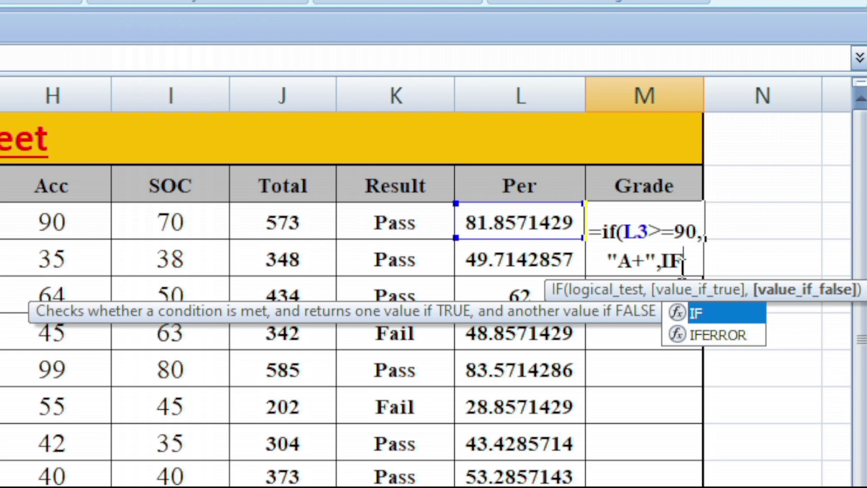
type("(")
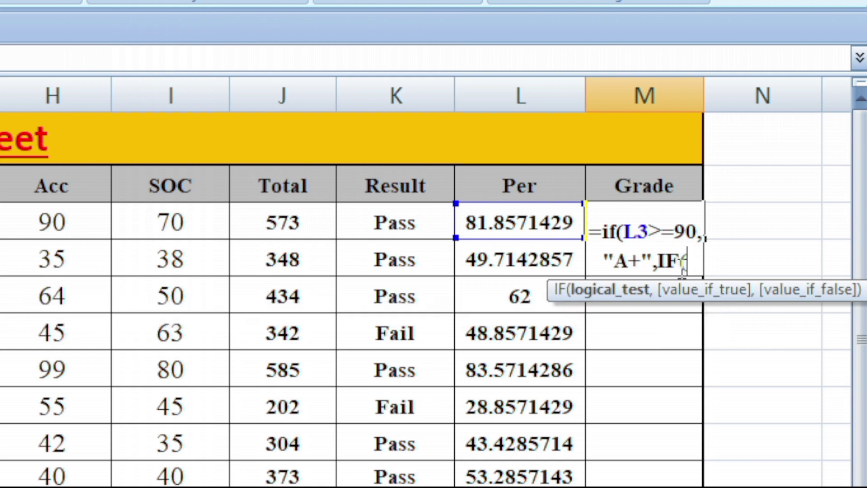
left_click(539, 222)
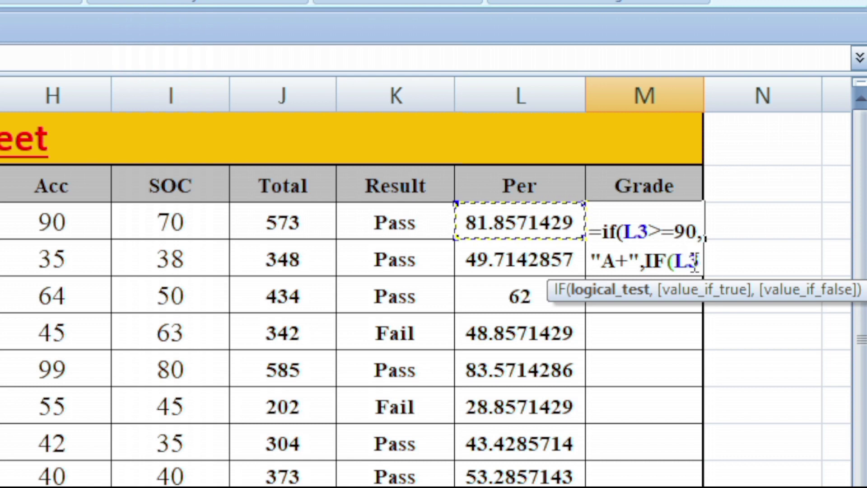
type(">=")
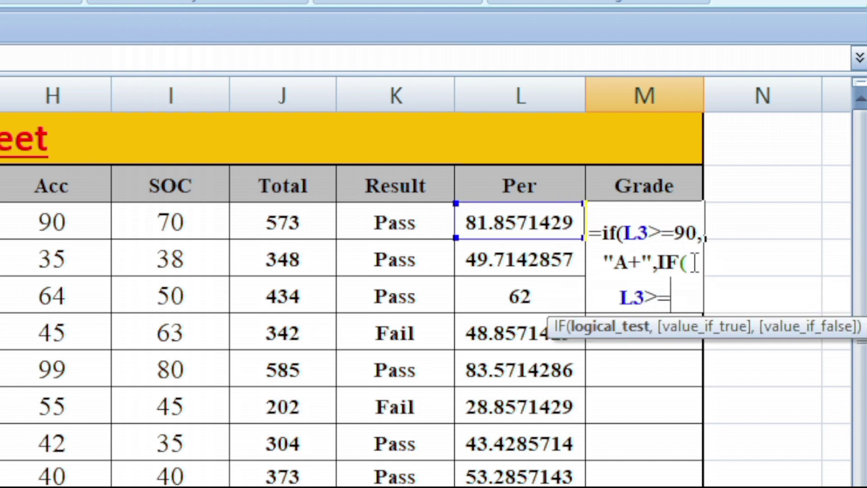
type("8")
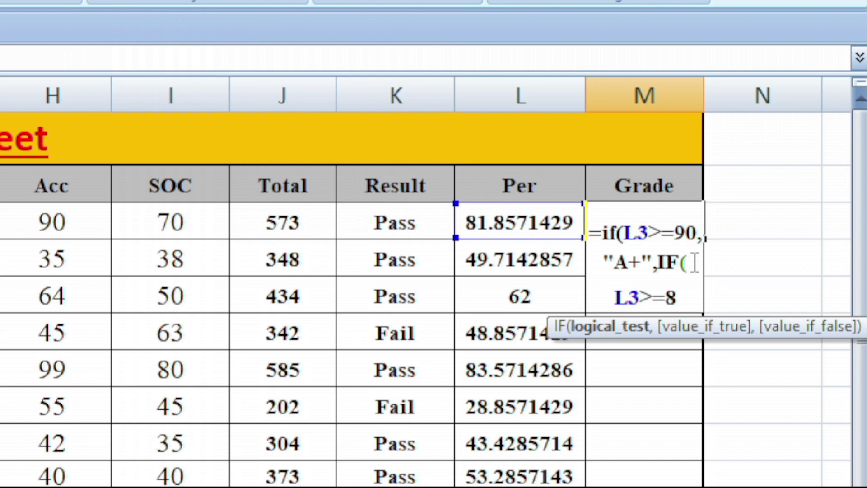
type("0")
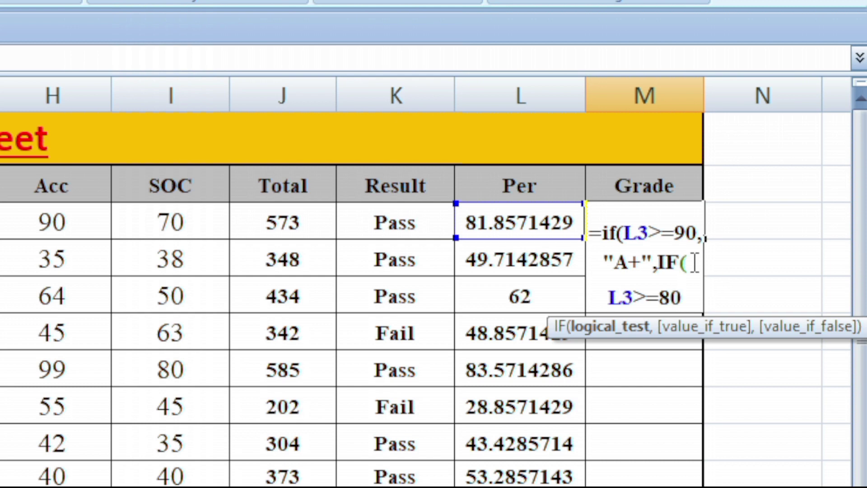
type(",\"a")
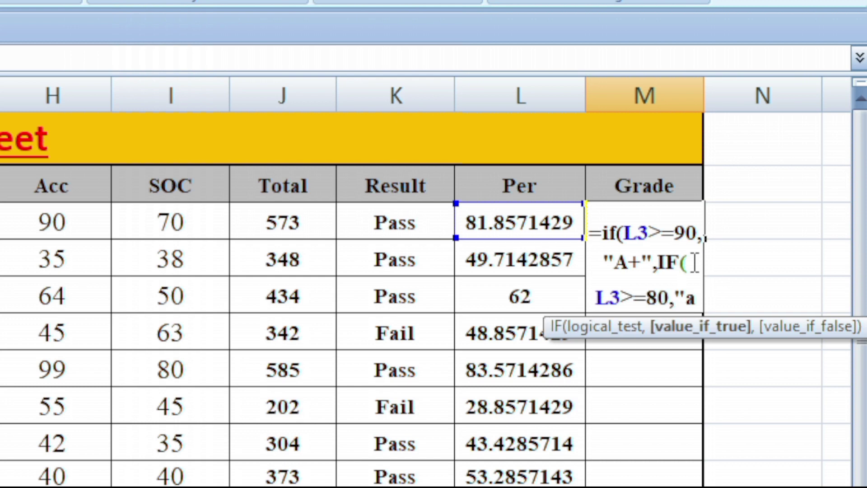
key("BackSpace")
type("A\"")
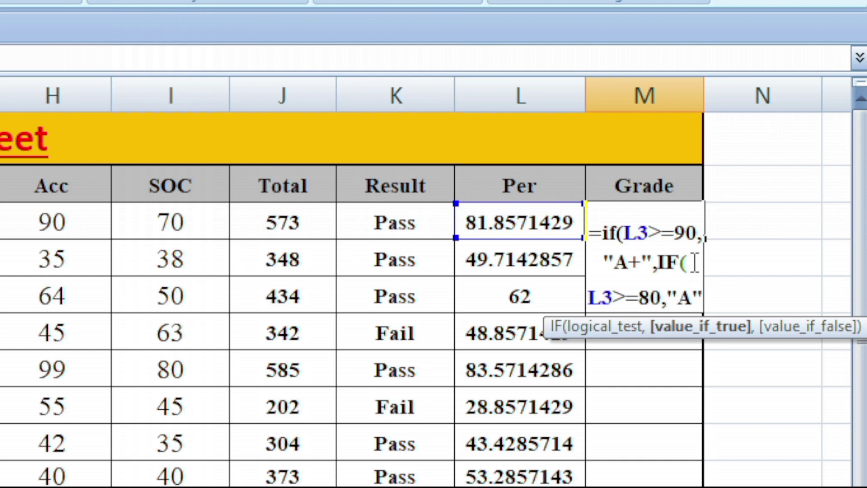
type(",IF")
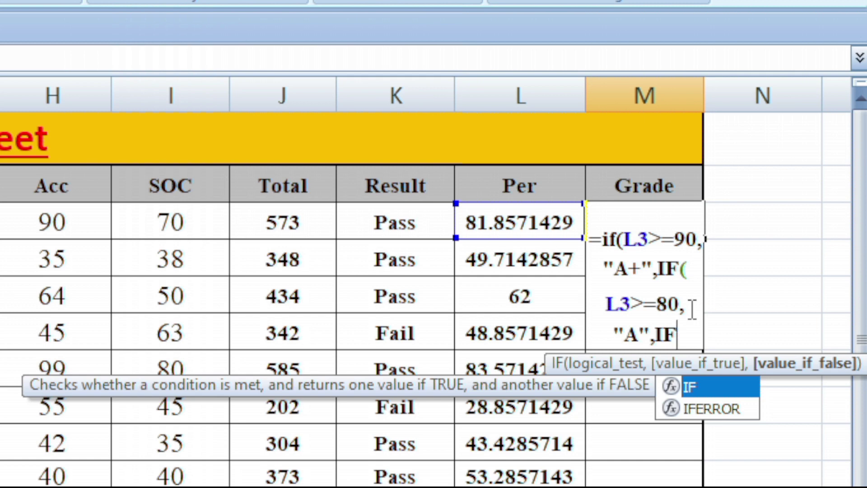
Add nested tiers B+ for L3>=70, B for L3>=60 and C+ for L3>50.
type("(")
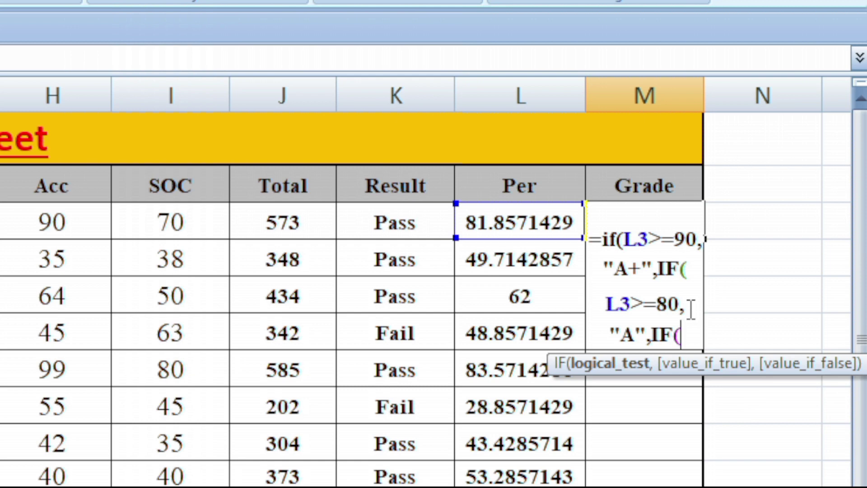
left_click(521, 217)
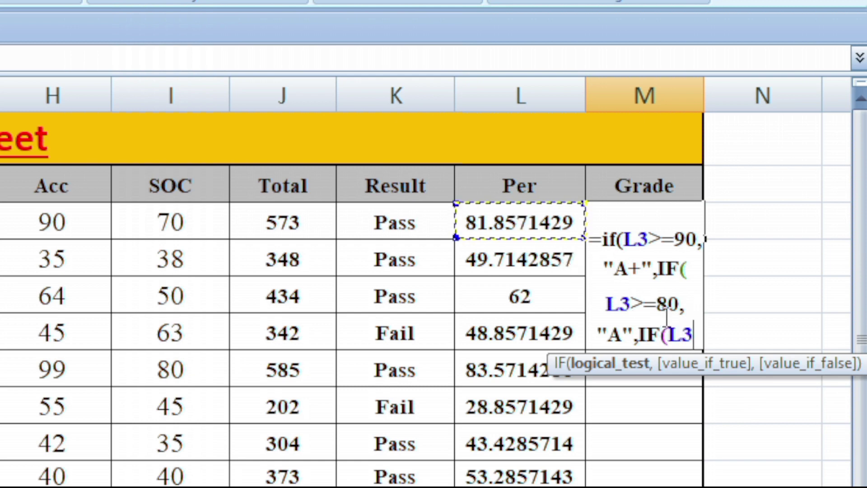
type(">=")
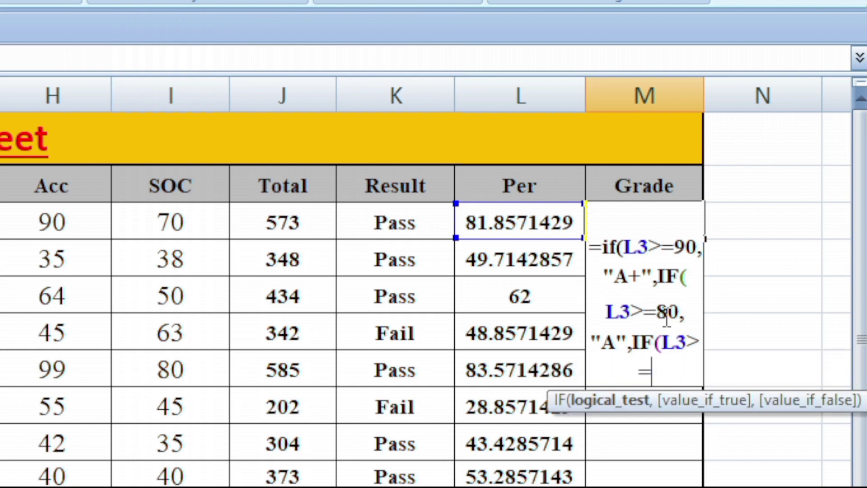
type("70")
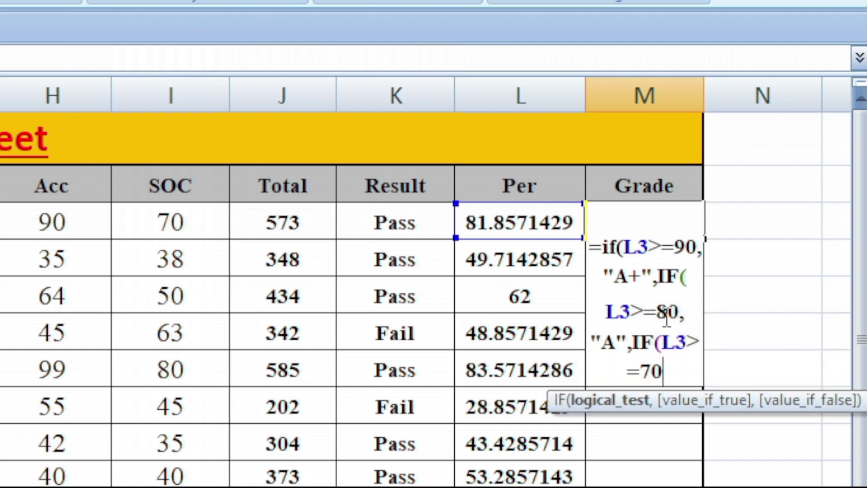
type(",\"")
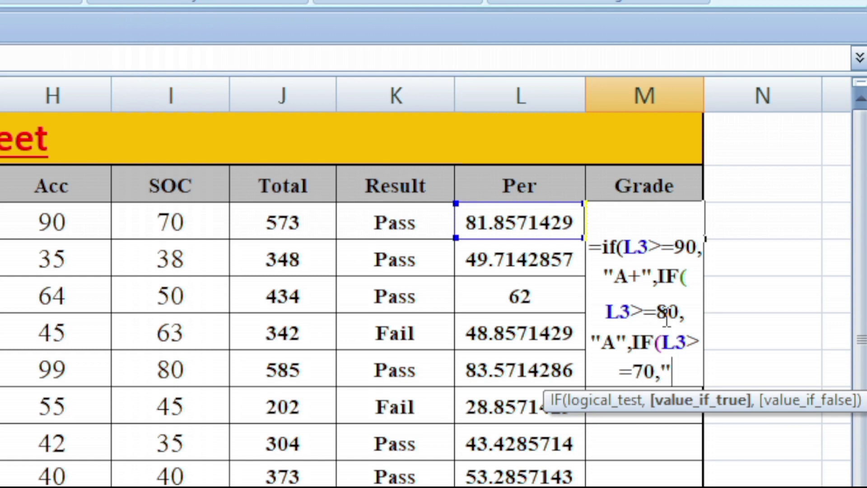
type("B+\"")
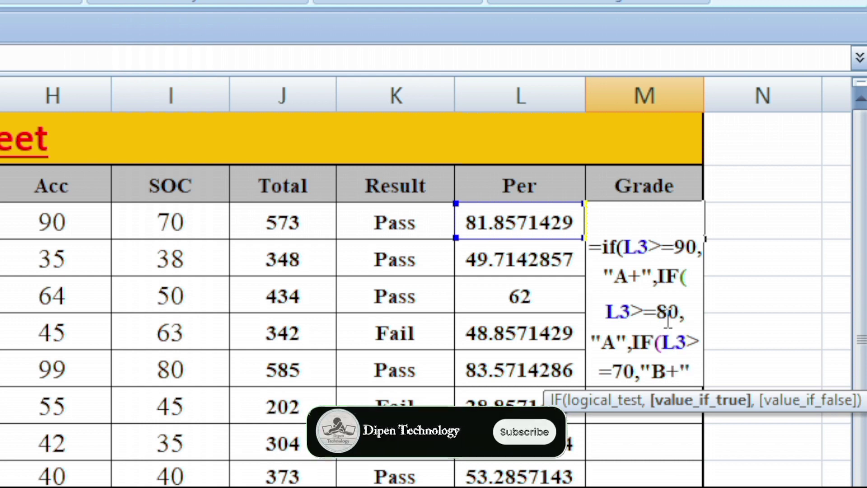
type(",IF")
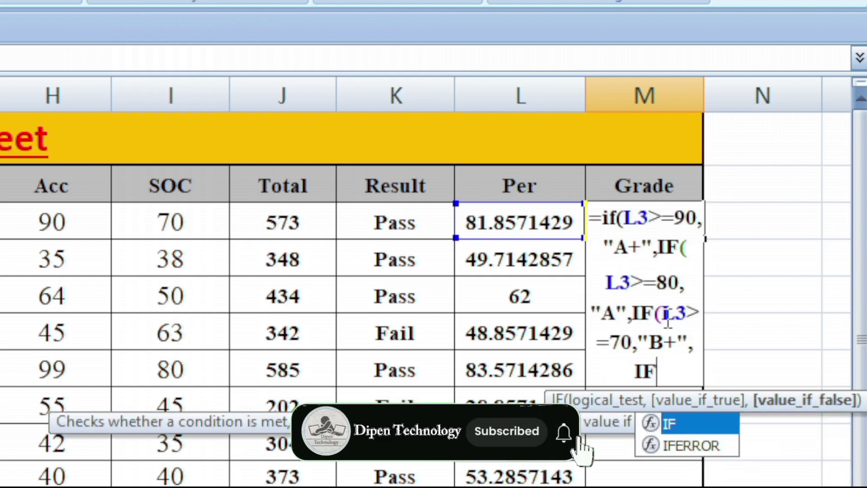
type("(")
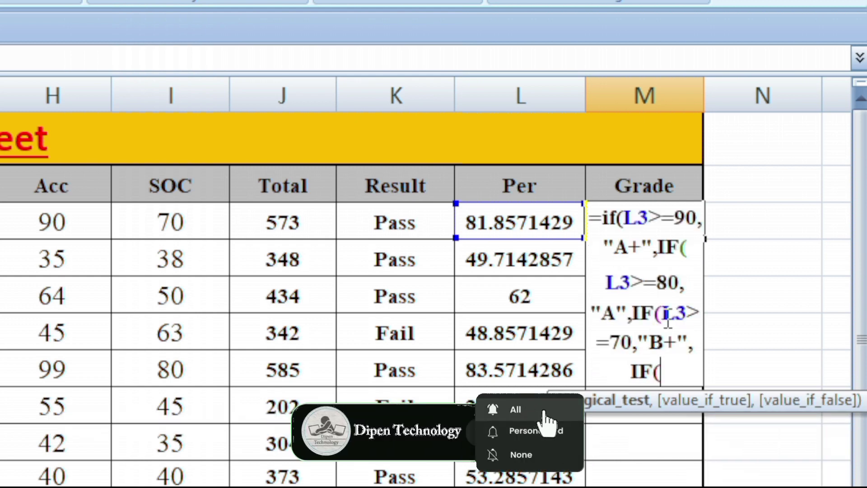
left_click(527, 220)
type(">")
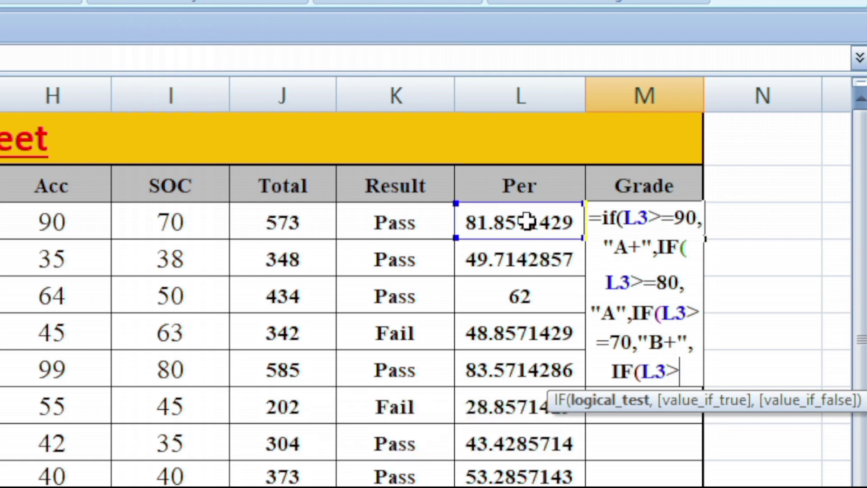
type("=")
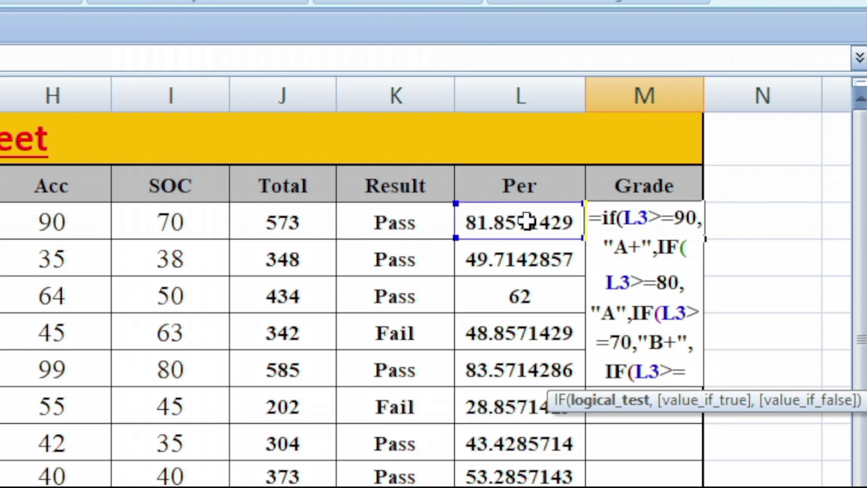
type("60")
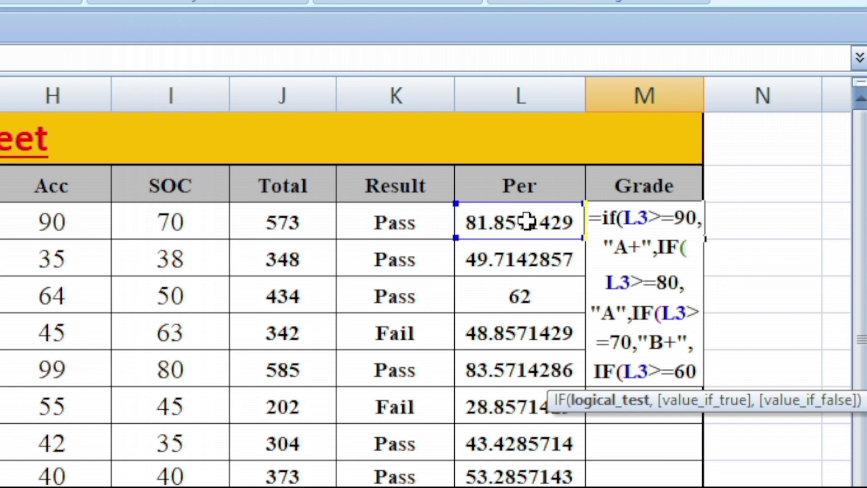
type(",\"")
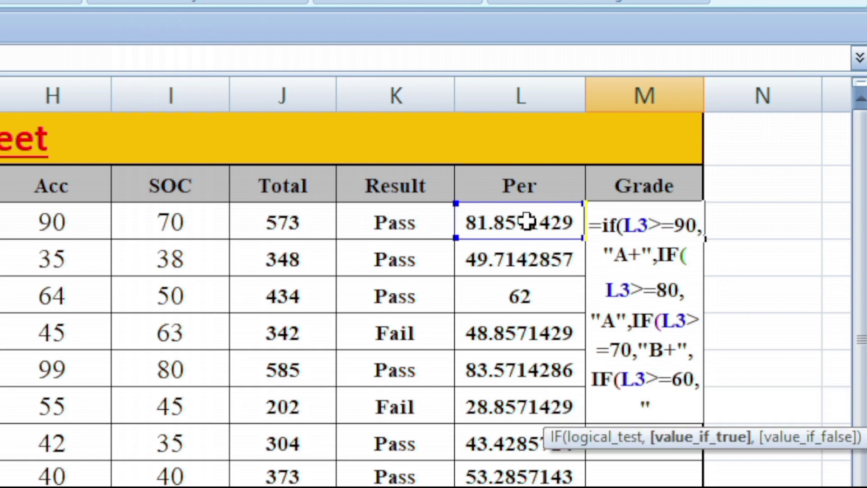
type("B\"")
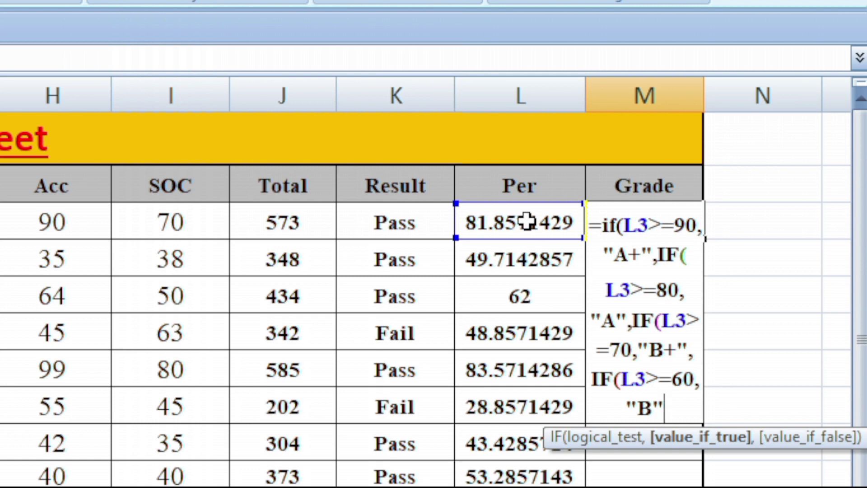
type(",")
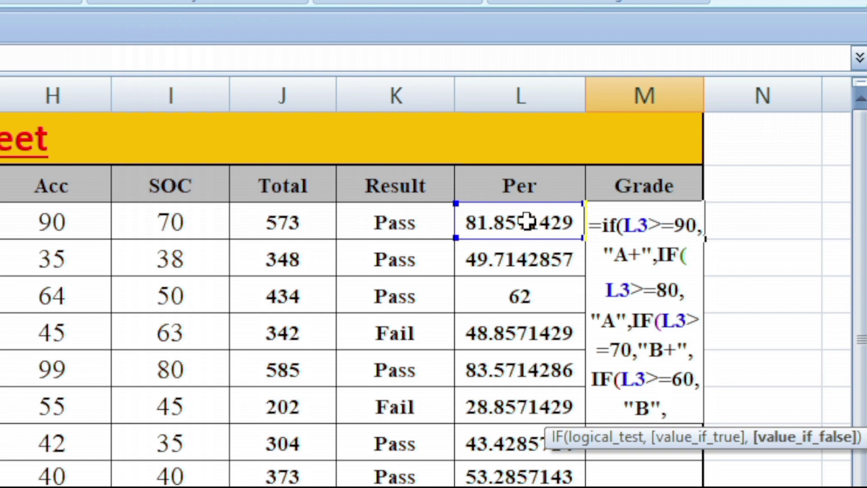
type("IF")
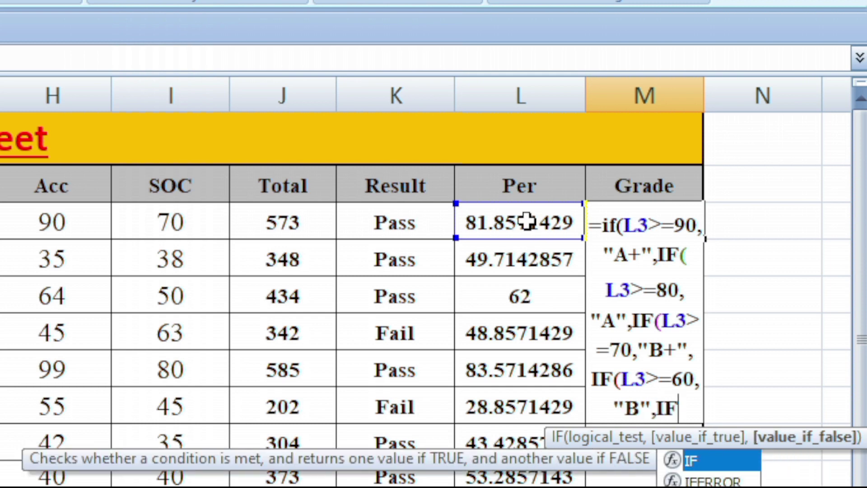
type("(")
left_click(528, 222)
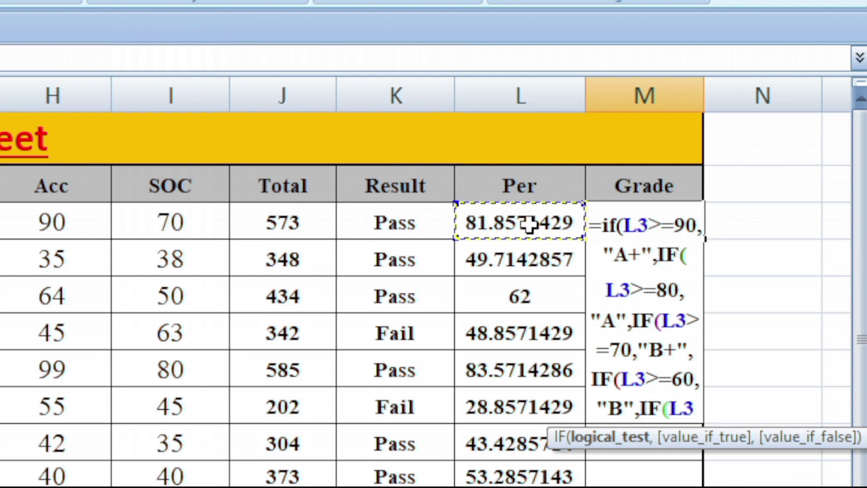
type(">")
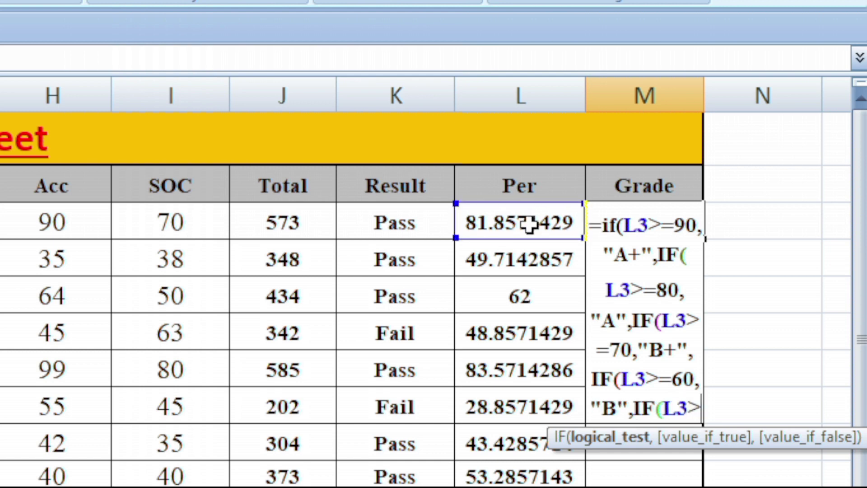
type("50")
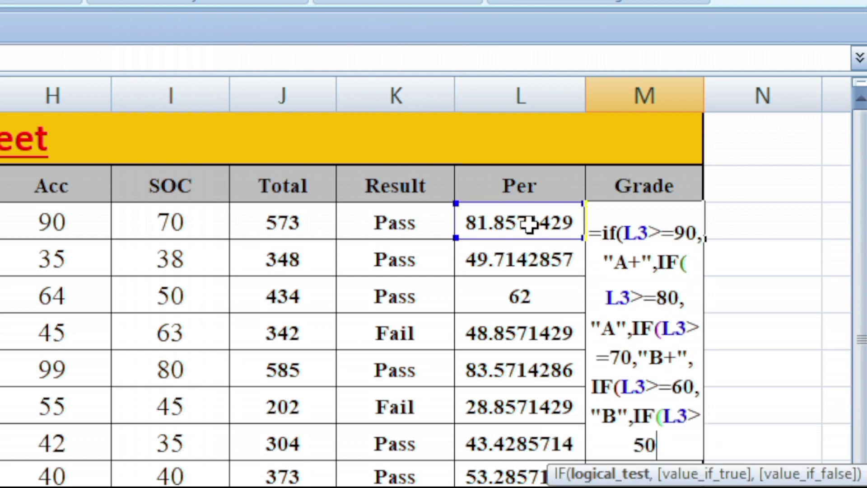
type(",")
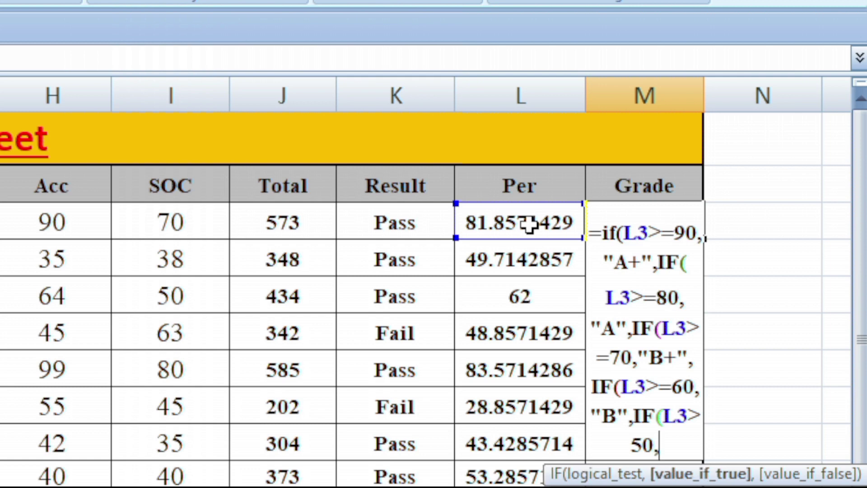
type("\"")
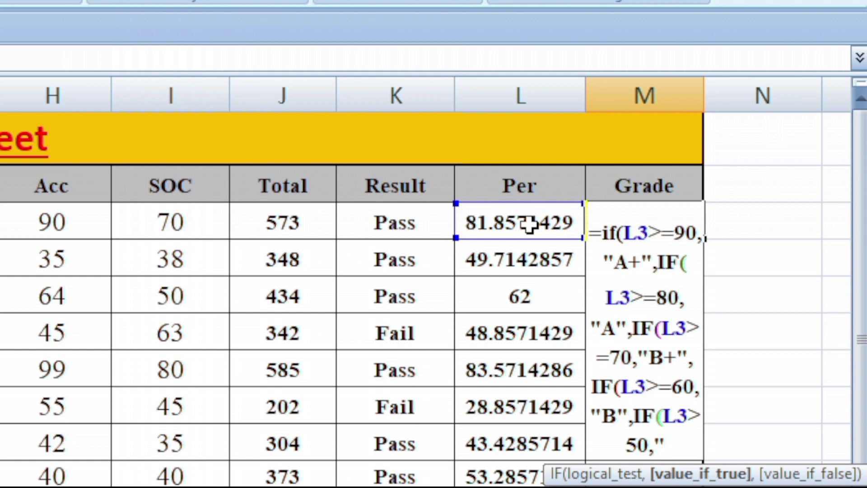
type("C")
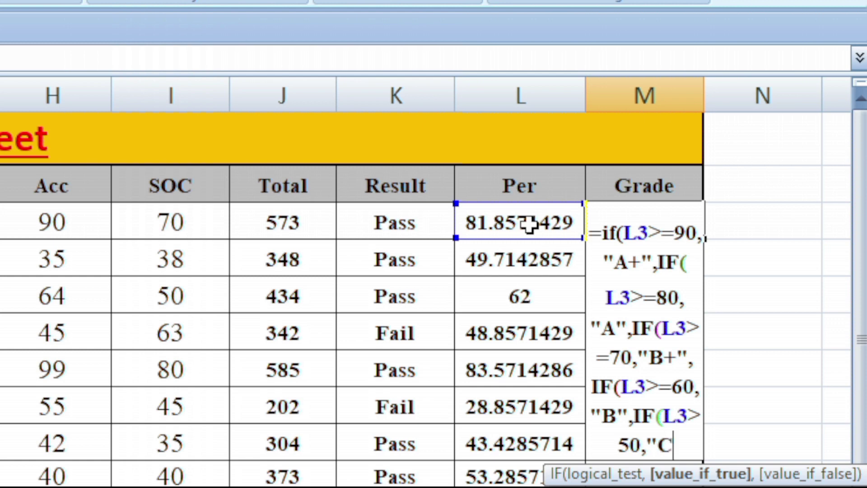
type("+\"")
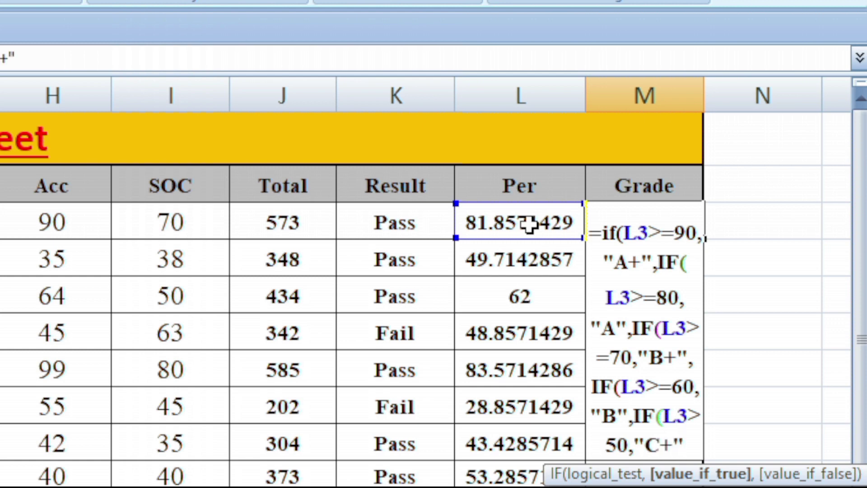
type(",IF")
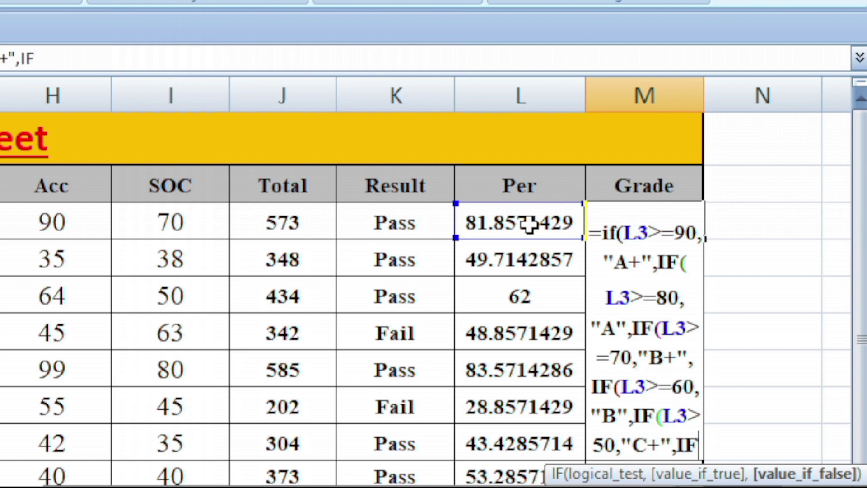
type("(")
Add nested tiers C for L3>=40 and D+ for L3>30 to the M3 formula.
left_click(529, 223)
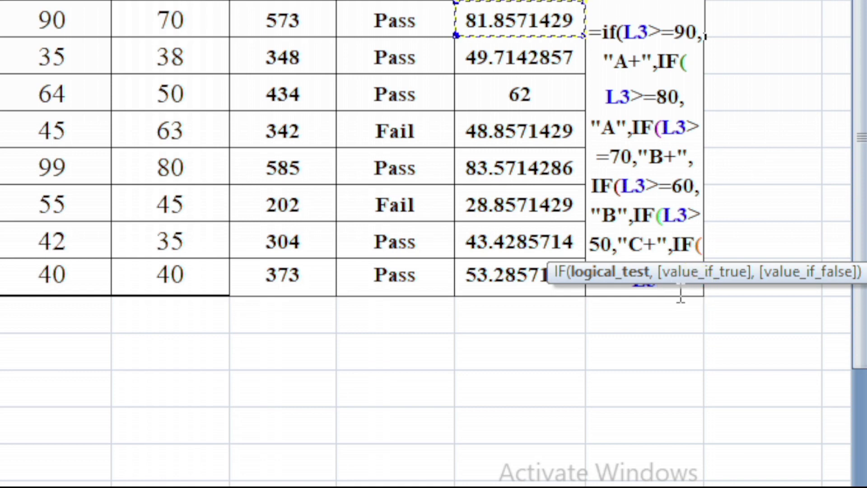
type(">=")
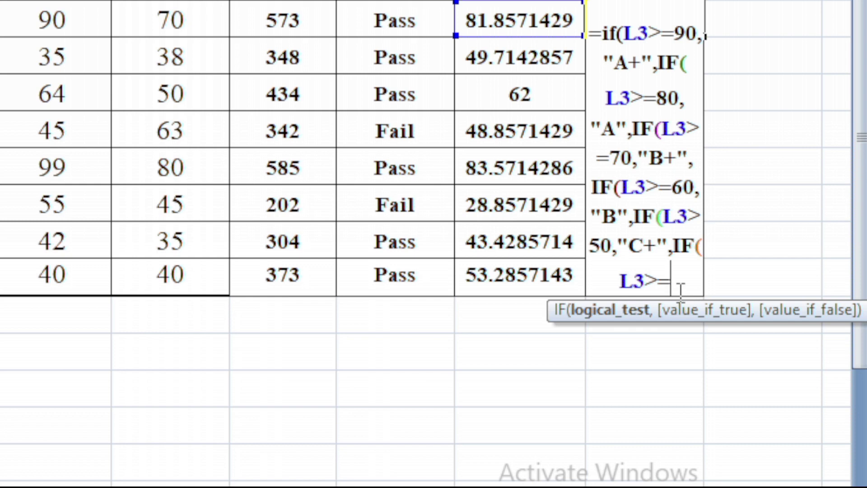
type("40,")
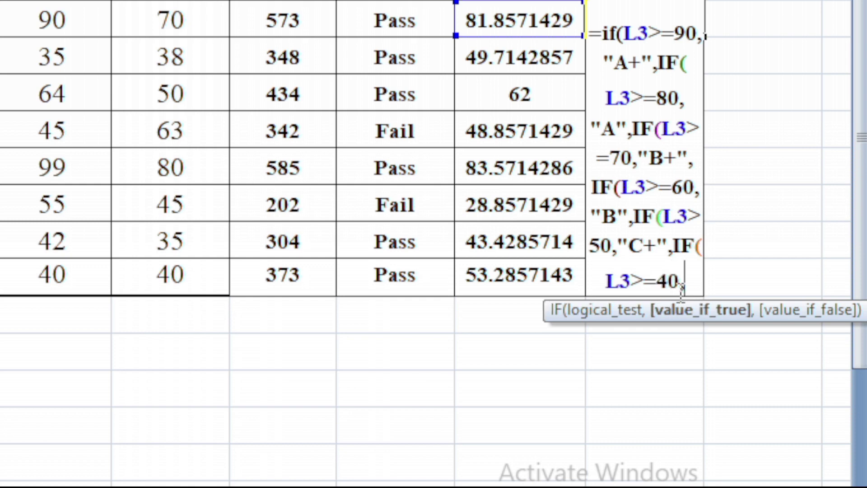
type("\"")
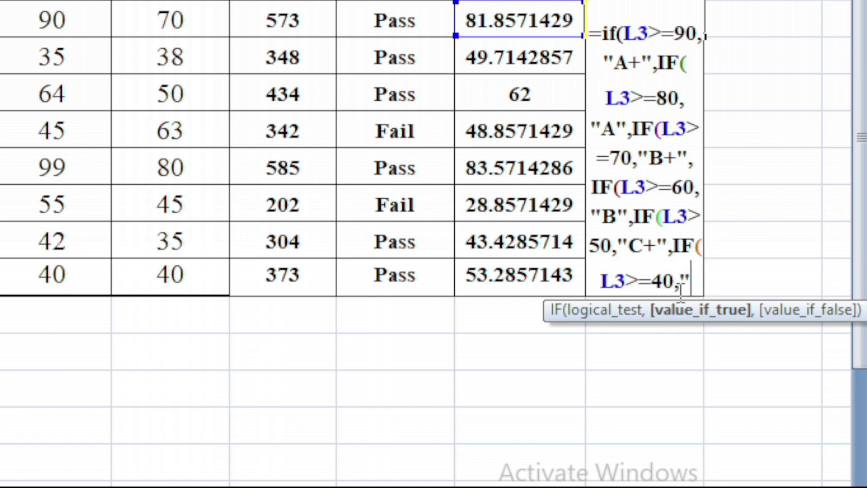
type("C\"")
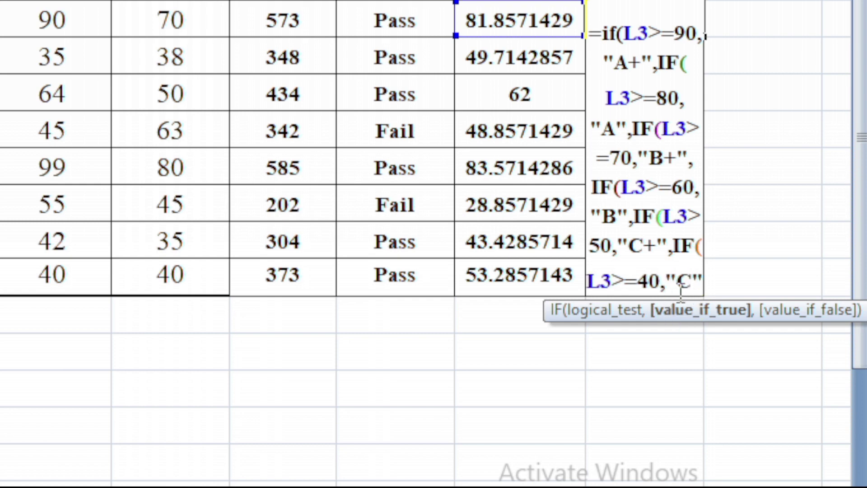
type(",")
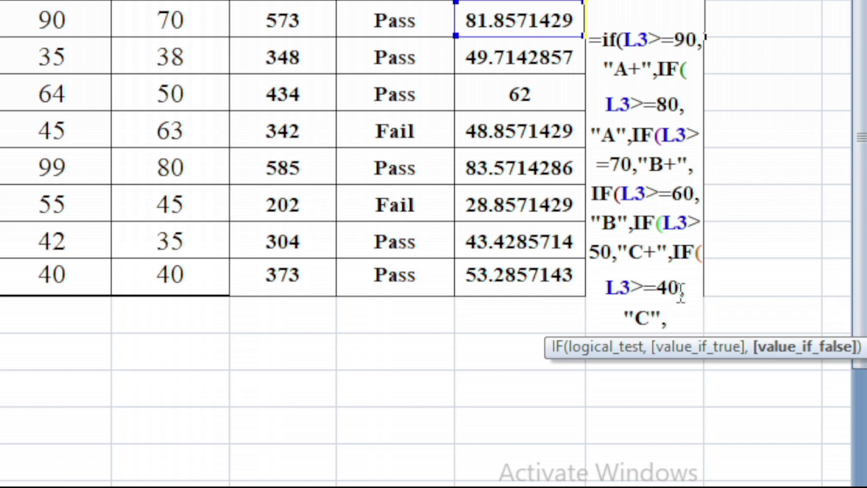
type("IF")
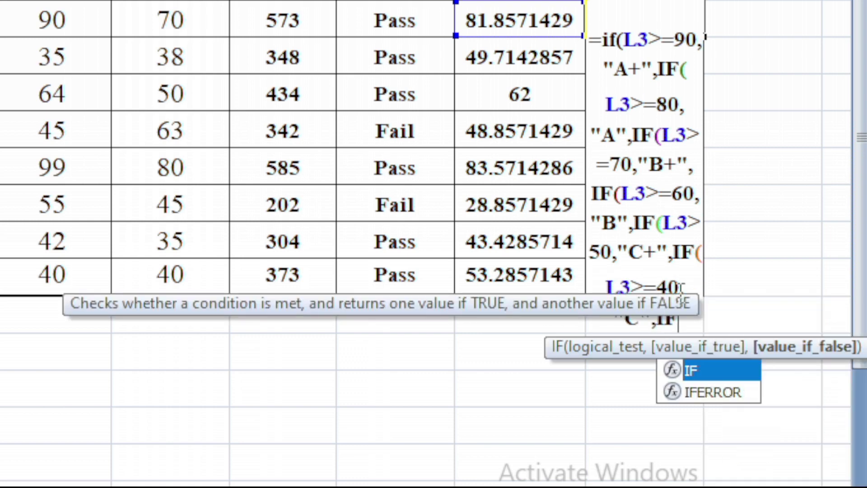
type("(")
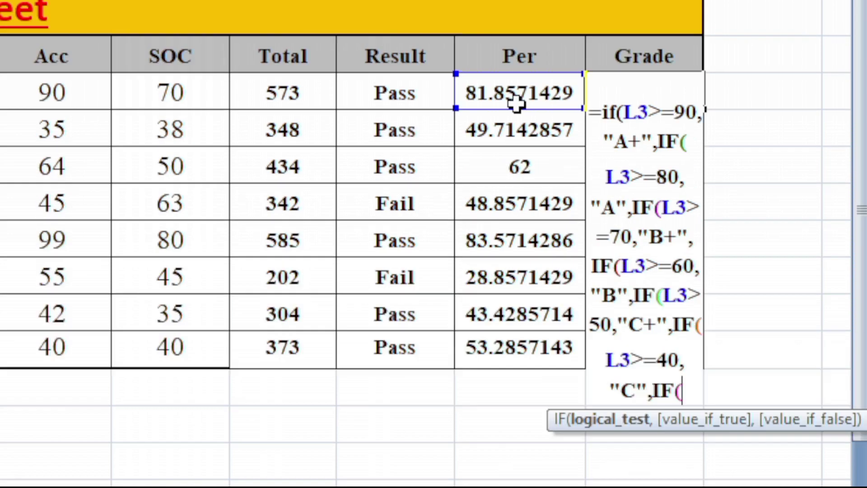
left_click(513, 19)
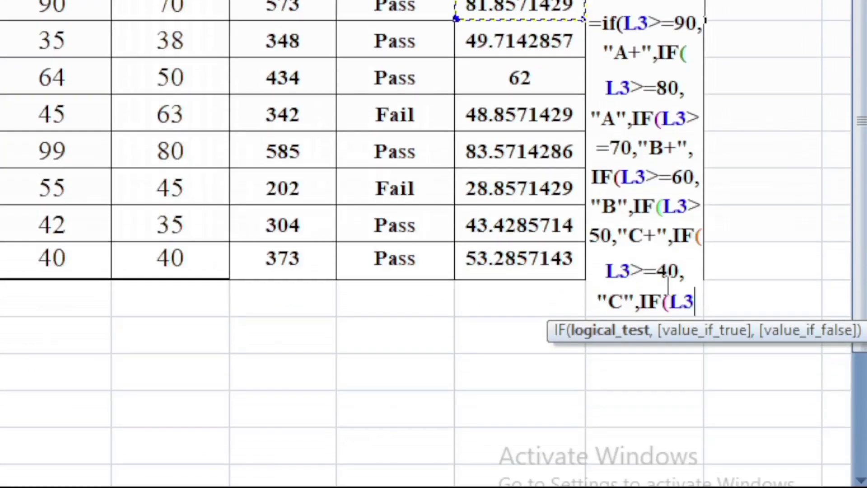
type(">")
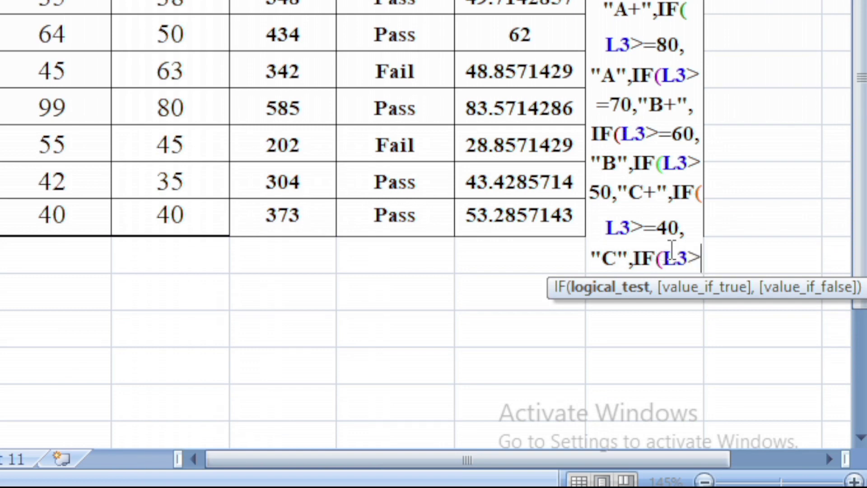
type("30")
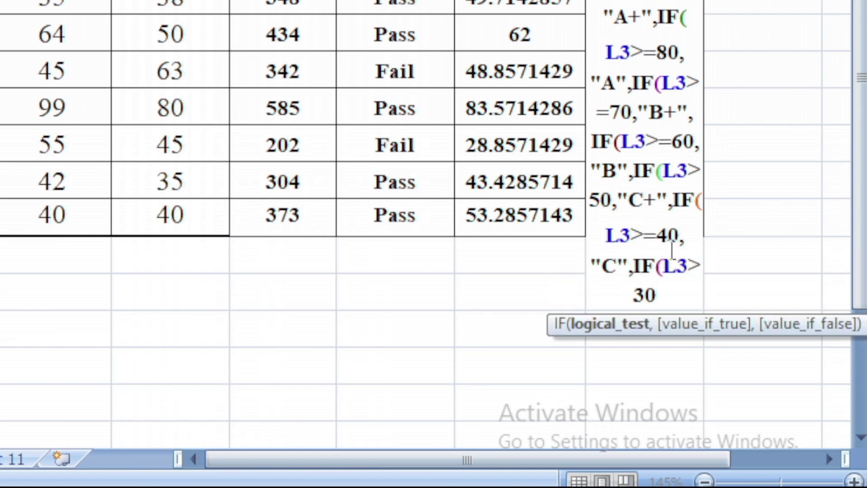
type(",\"")
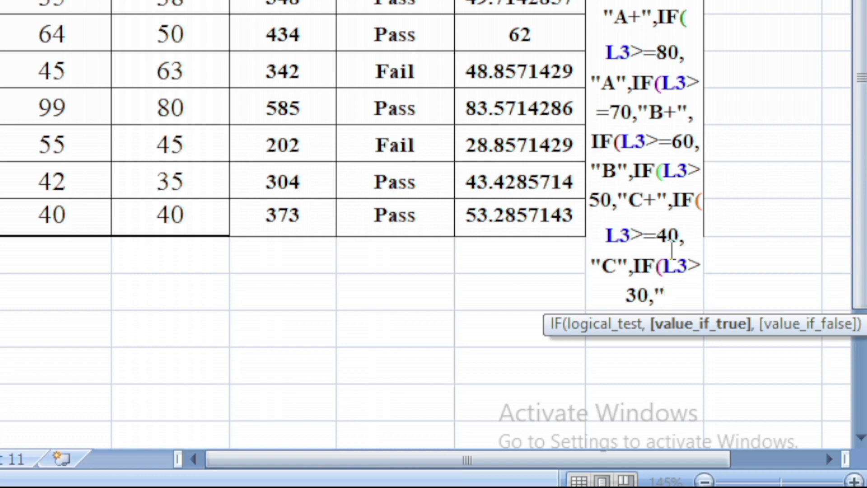
type("d")
key("BackSpace")
type("D+")
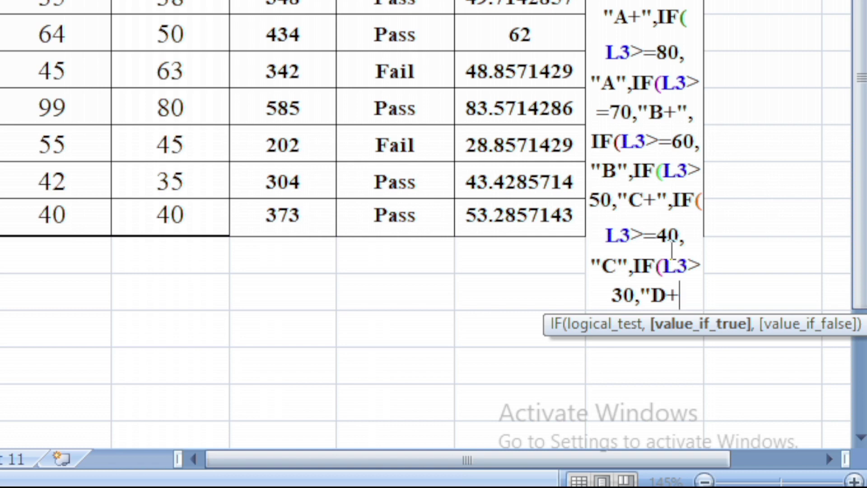
type("\",")
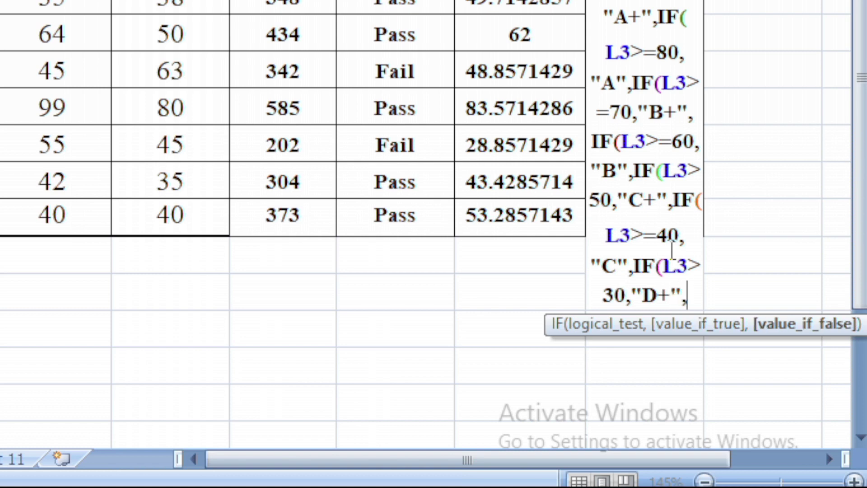
type("IF")
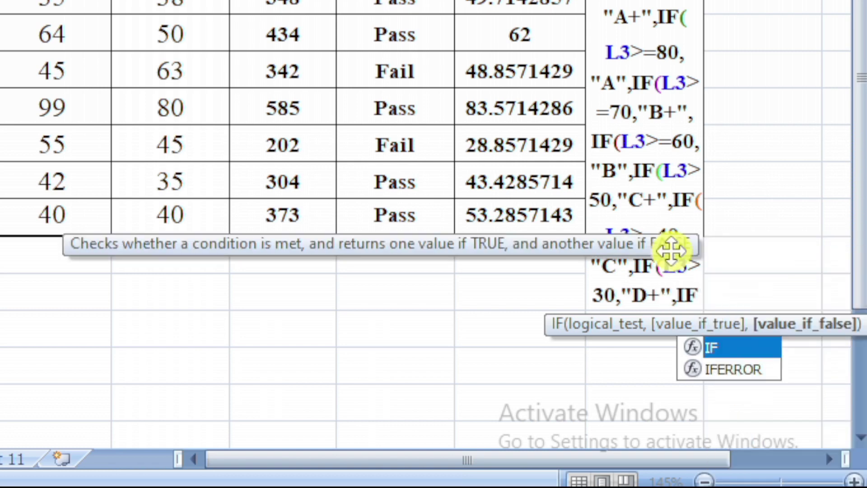
type("(")
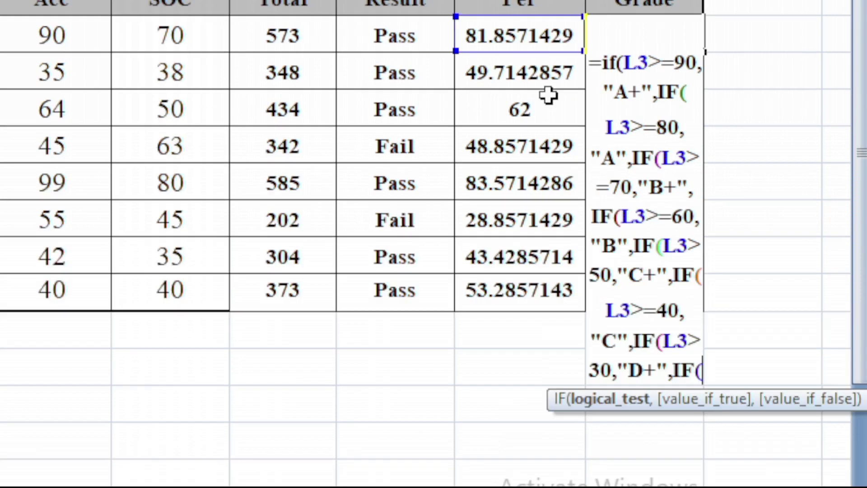
Add the last condition L3>=20 giving "D", otherwise "E".
left_click(519, 241)
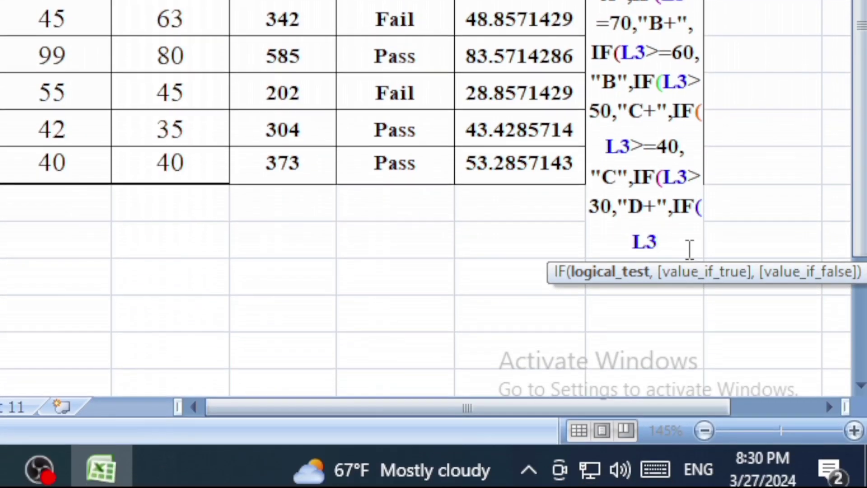
type(">")
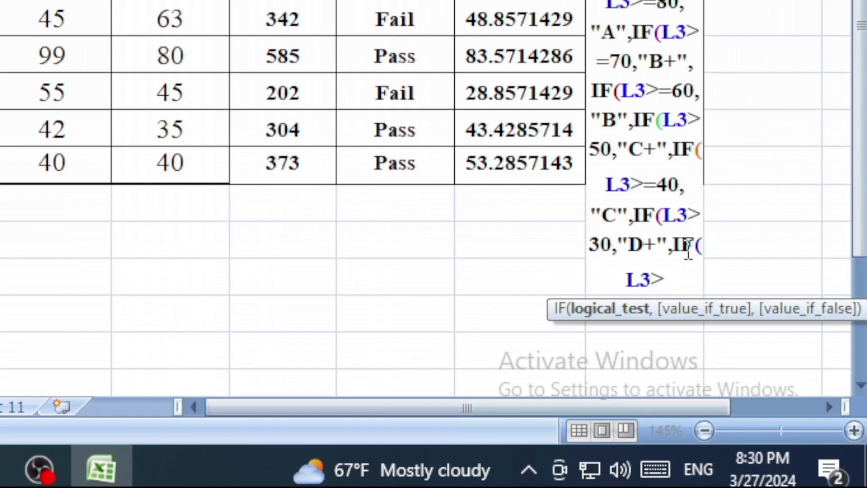
type("=2")
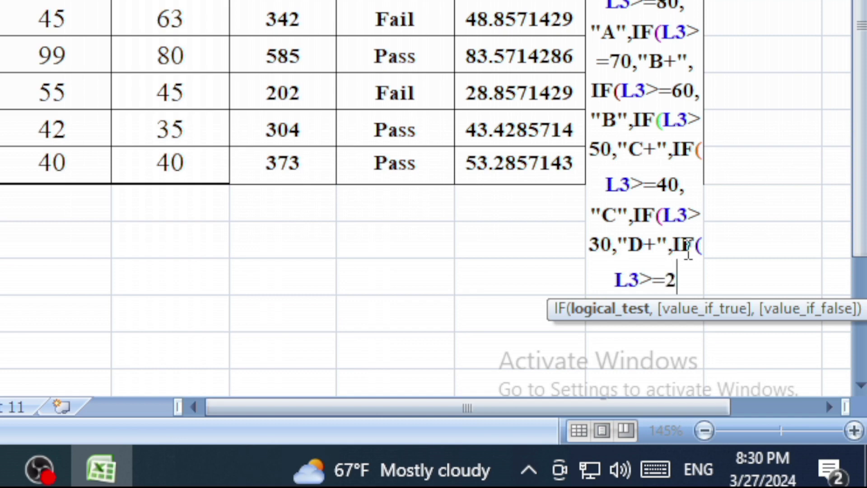
type("0")
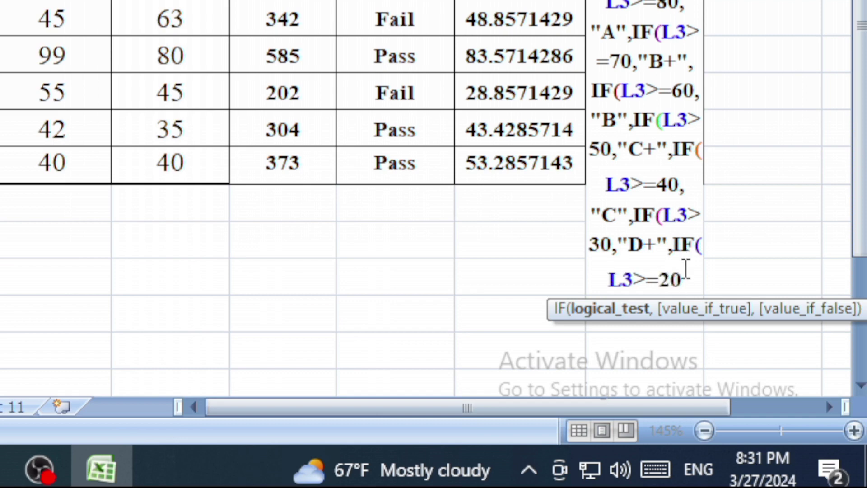
type(",")
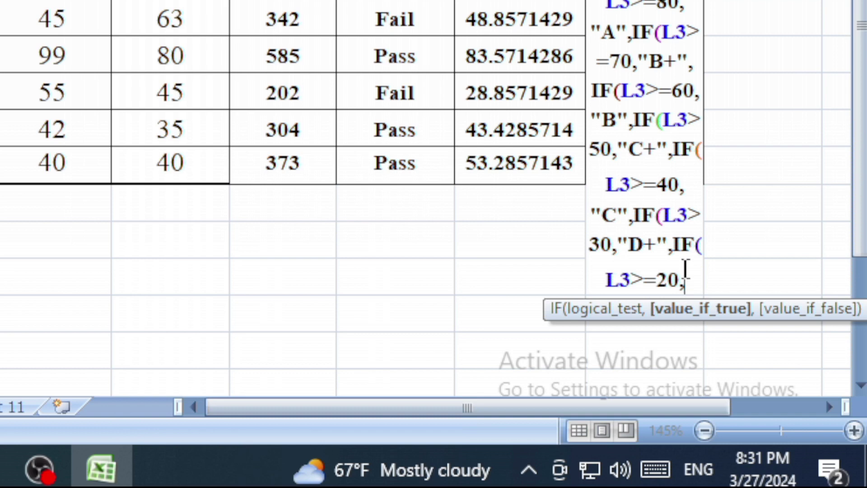
type("\"D")
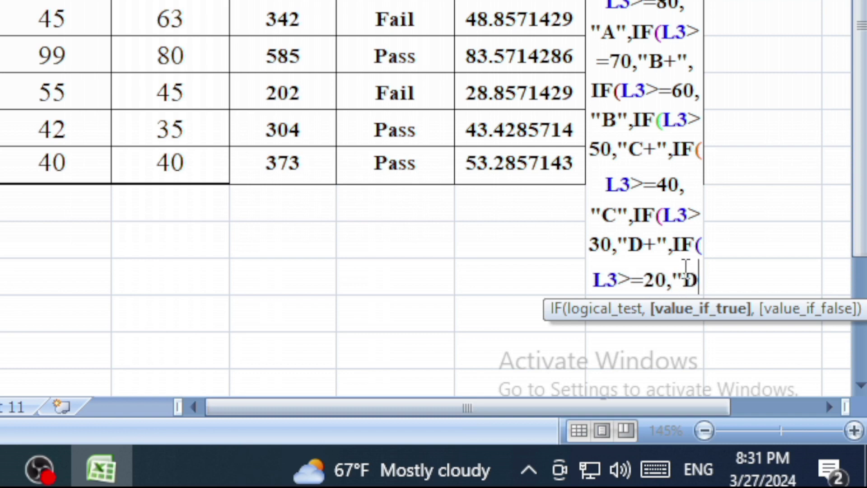
type("\",\"")
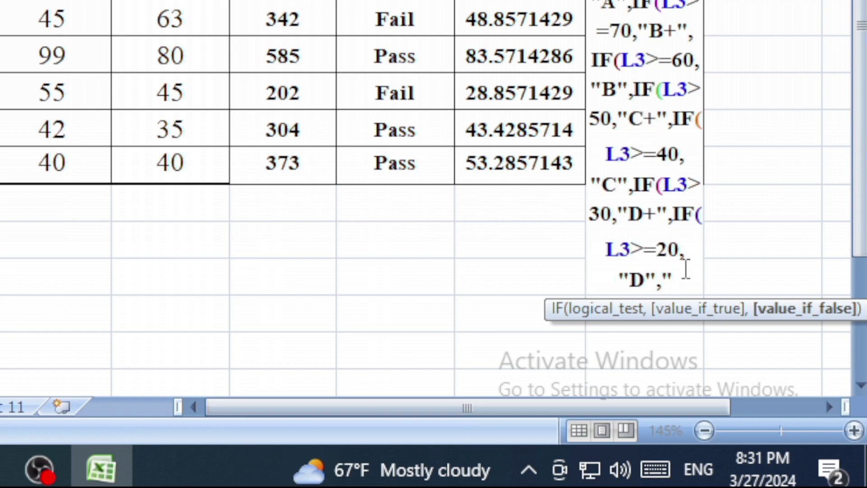
type("E")
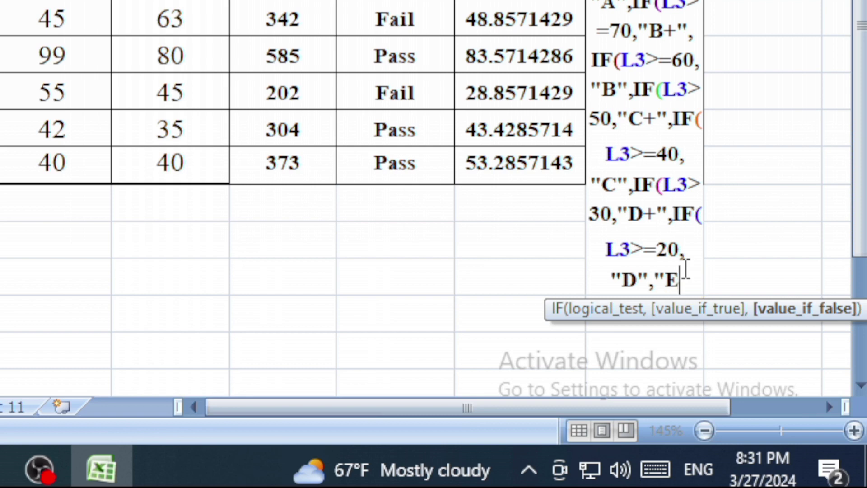
type("\"")
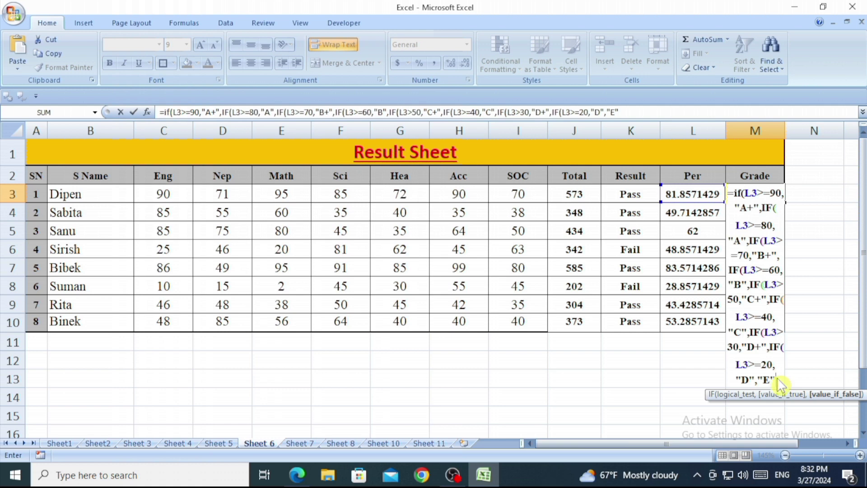
Close all nested parentheses and enter the M3 formula, which returns grade A.
type("))))))))")
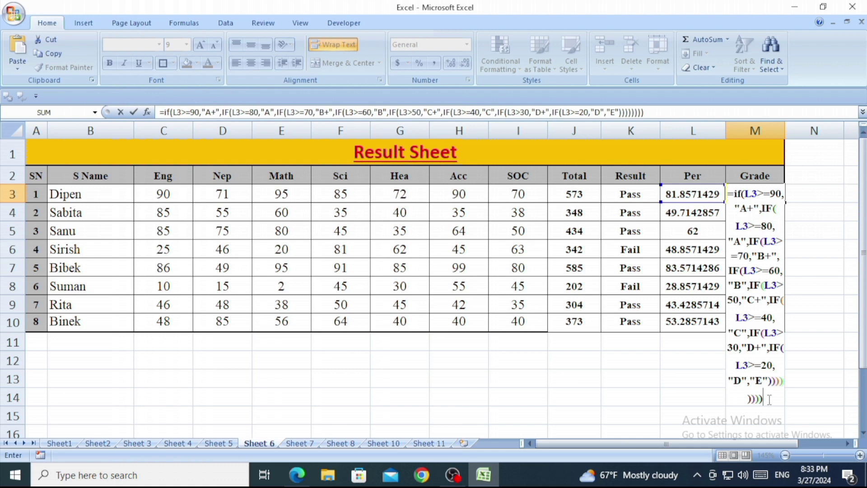
key("Return")
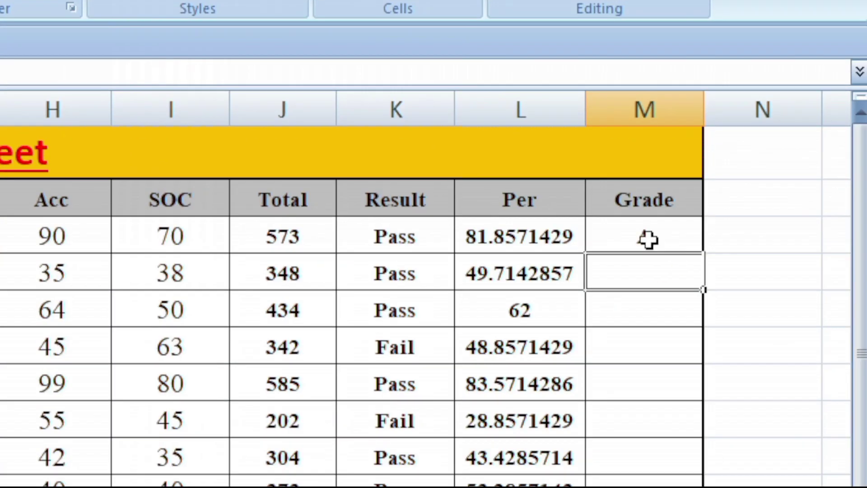
left_click(756, 195)
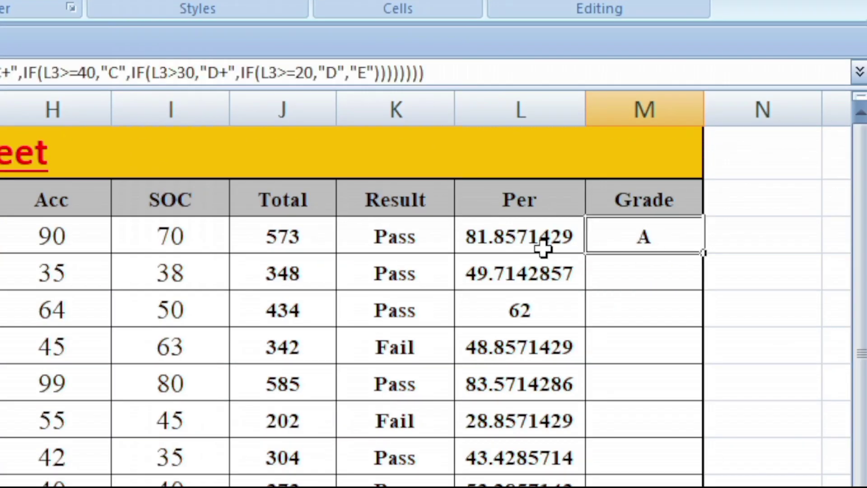
left_click(510, 237)
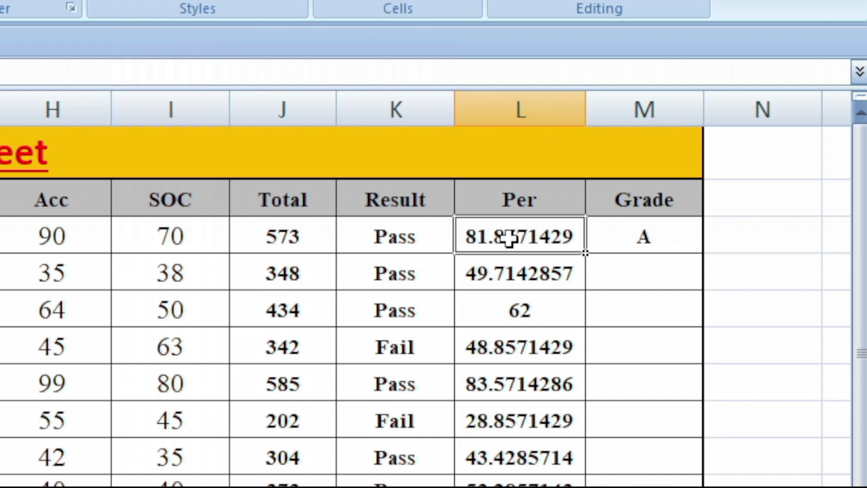
left_click(629, 240)
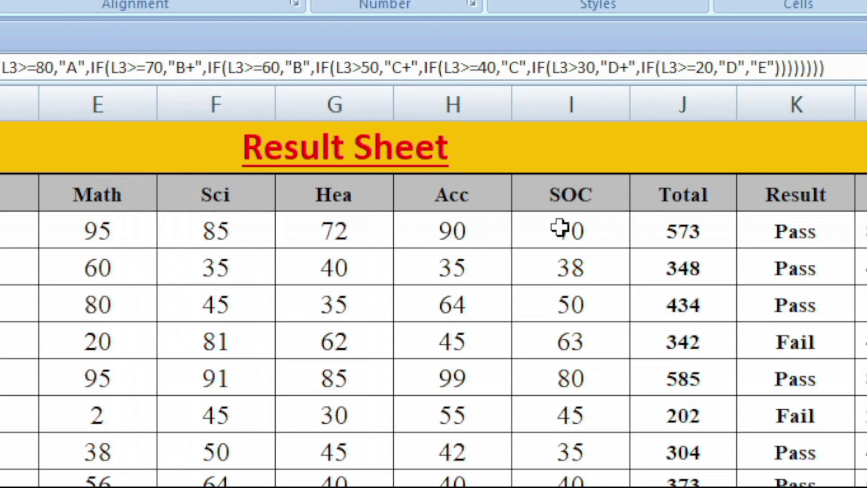
Change Dipen's SOC, Hea, Sci and Nep marks to 95, 90, 90 and 95, making his total 645.
left_click(560, 228)
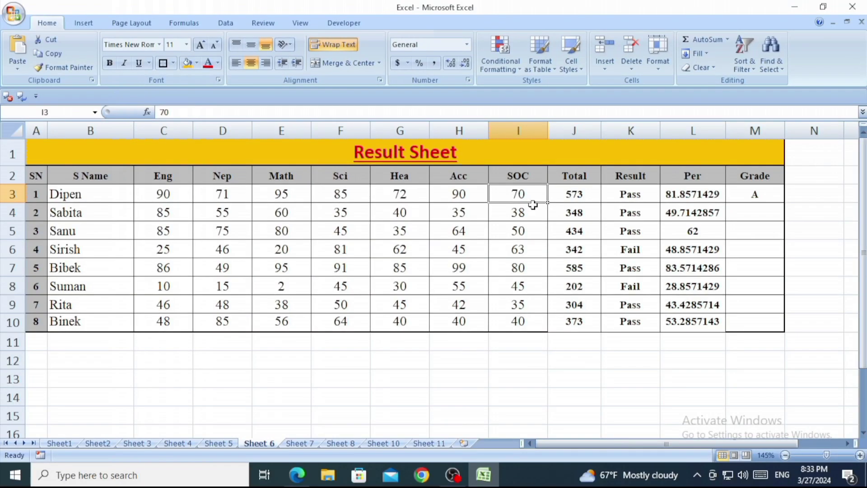
type("9")
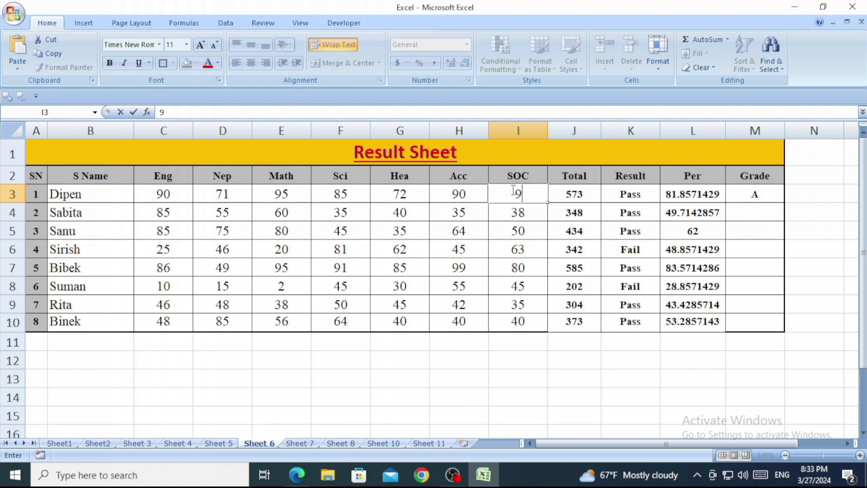
type("5")
key("Return")
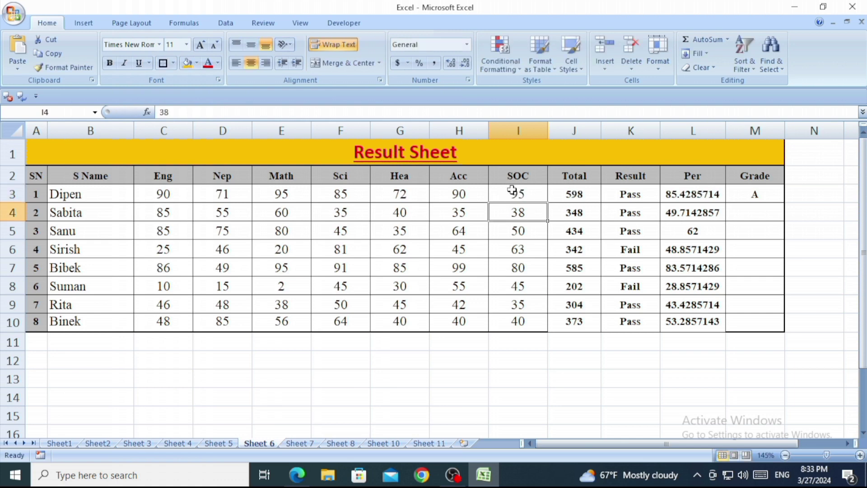
left_click(397, 193)
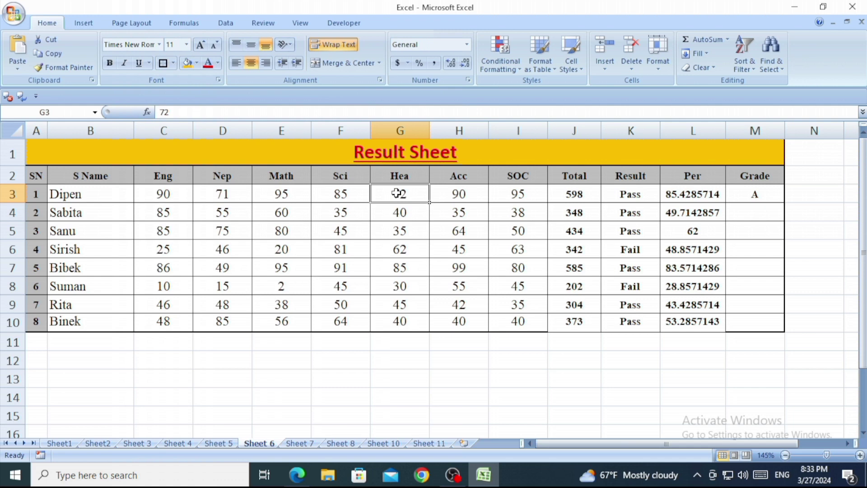
type("90")
key("Return")
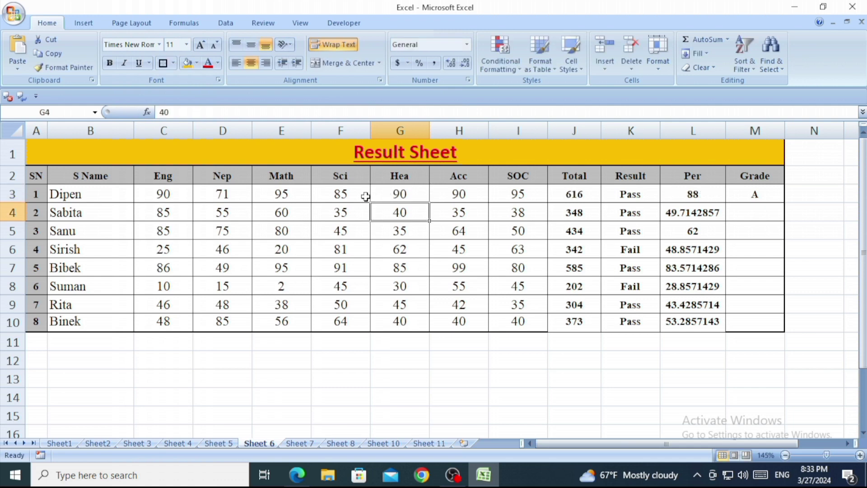
left_click(322, 194)
type("9")
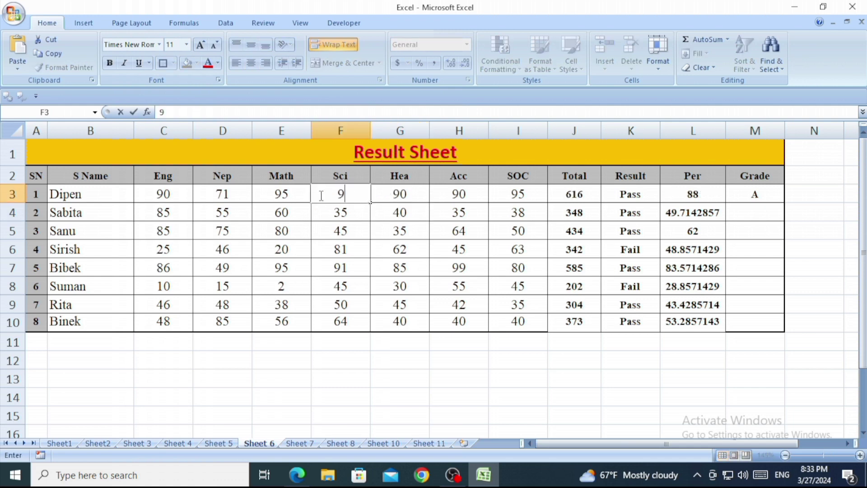
type("0")
key("Return")
left_click(276, 191)
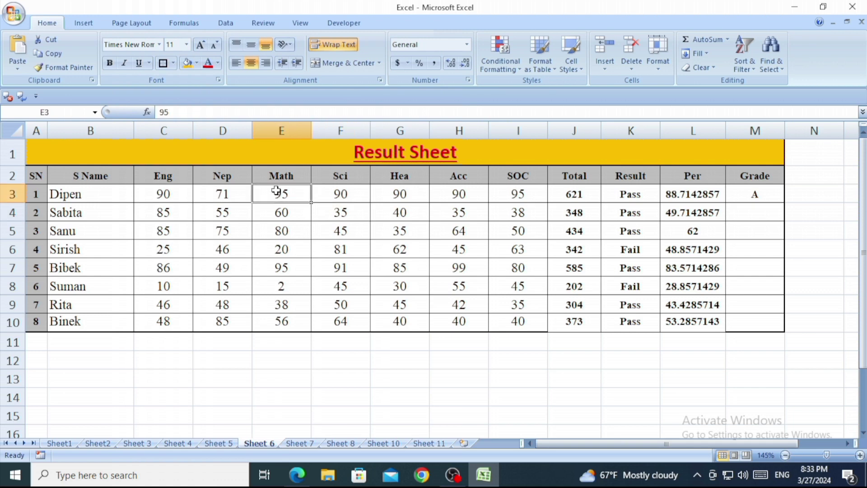
left_click(222, 192)
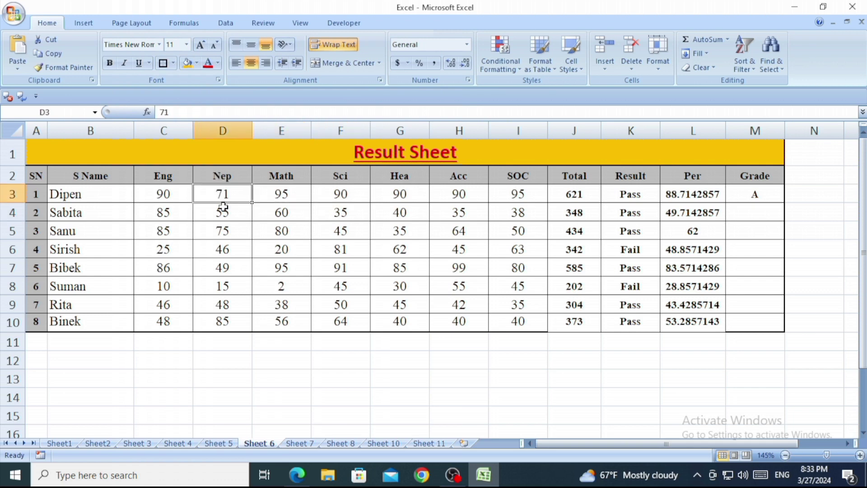
type("95")
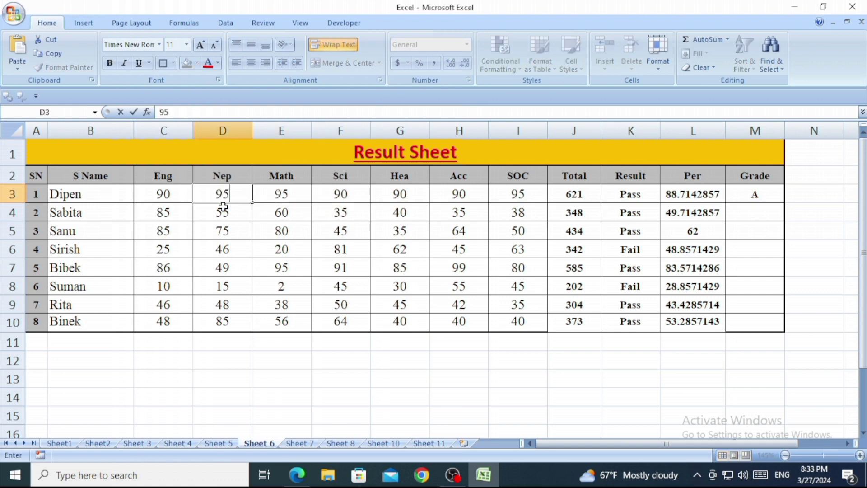
key("Return")
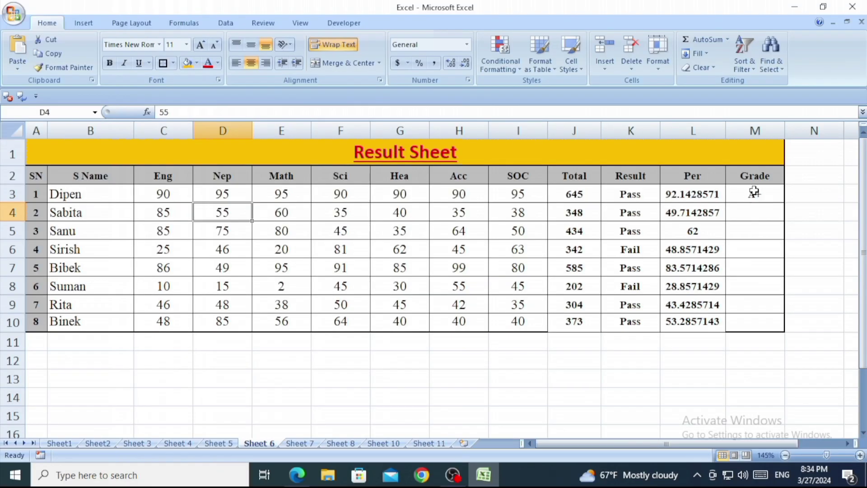
Fill the M3 Grade formula down to M10, giving grades C, B, C, A, D, C and C+.
left_click(753, 192)
type("=IF(L3>=90,\"A+\",IF(L3>=80,\"A\",IF(L3>=70,\"B+\",IF(L3>=60,\"B\",IF(L3>50,\"C+\",IF(L3>=40,\"C\",IF(L3>30,\"D+\",IF(L3>=20,\"D\",\"E\"))))))))")
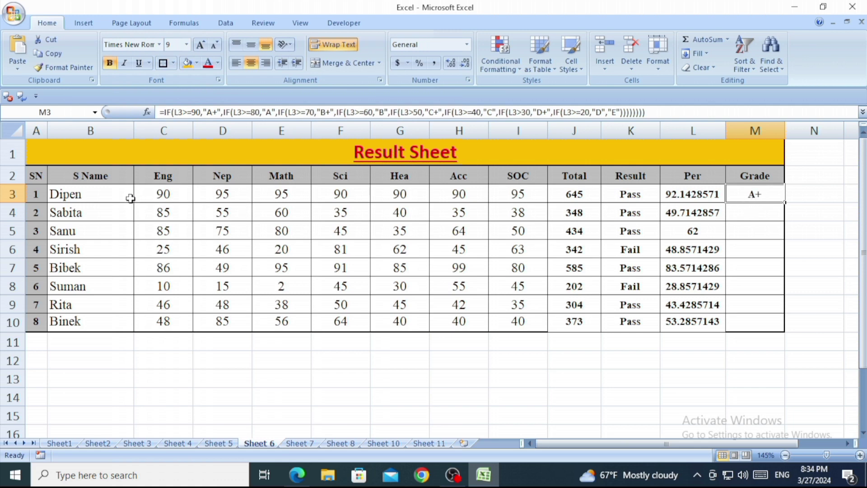
double_click(786, 204)
left_click(765, 231)
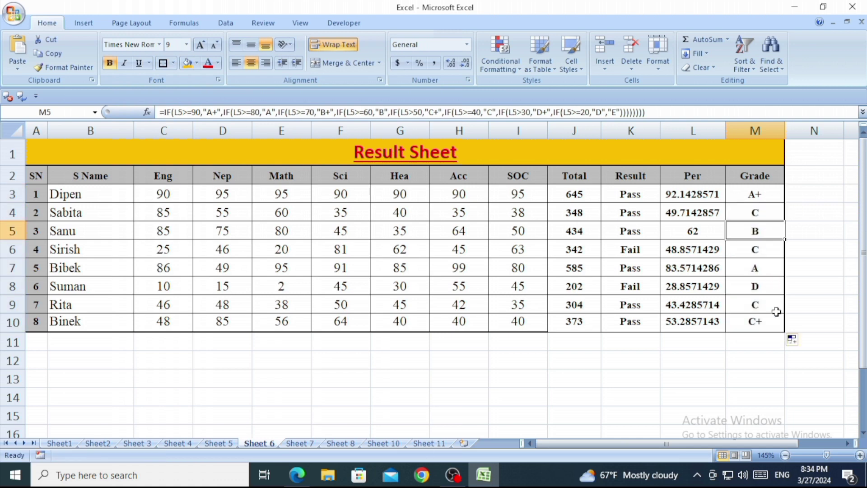
left_click(769, 326)
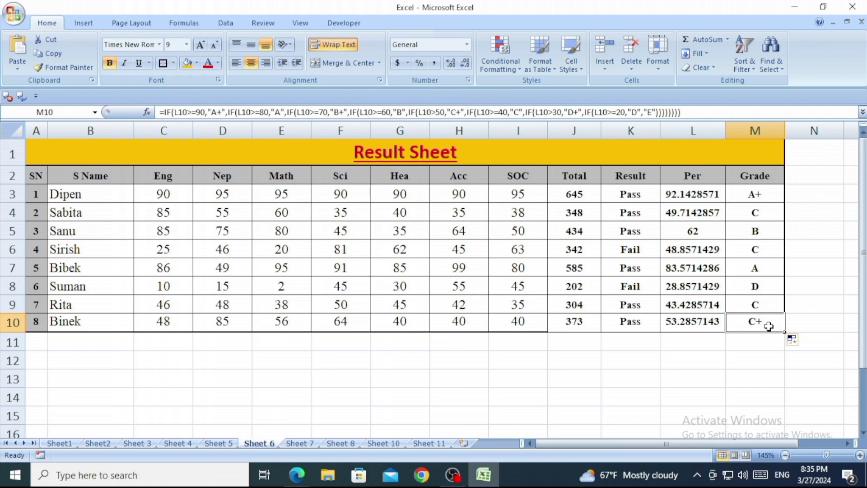
left_click(769, 326)
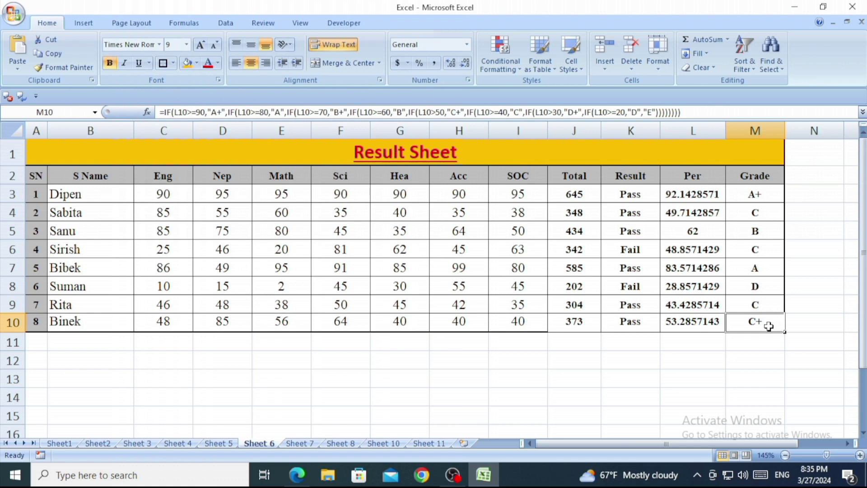